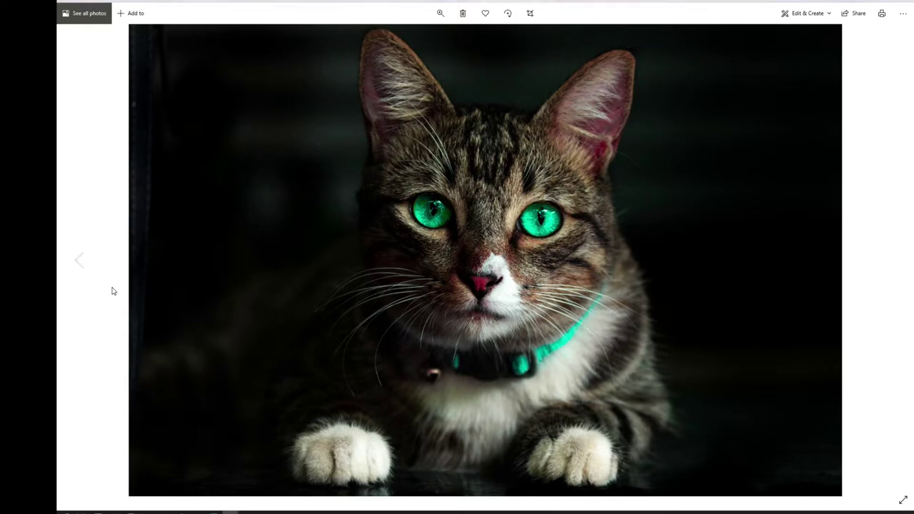
View the cat photo and the woman's portrait, and close the photo viewer to return to GIMP.
{"action": "left_click_drag", "start_coordinate": [0, 3], "coordinate": [593, 57]}
{"action": "double_click", "coordinate": [595, 57]}
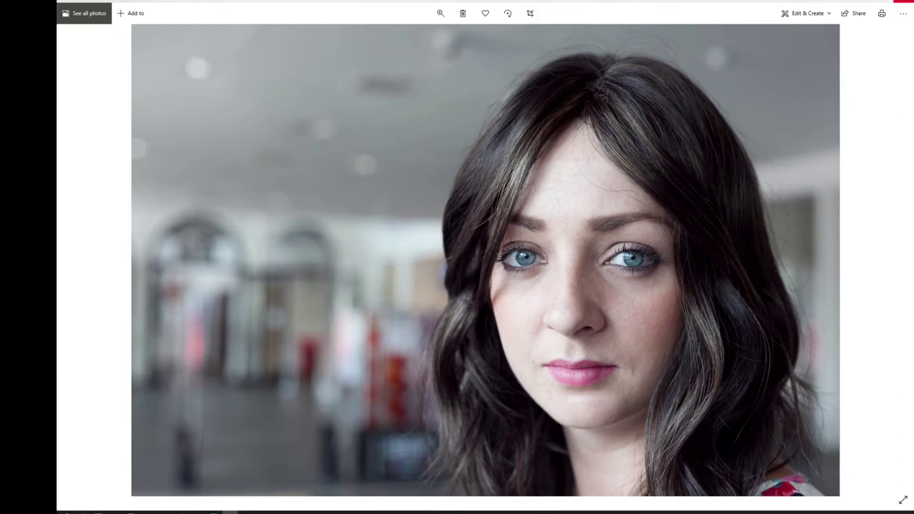
{"action": "left_click", "coordinate": [903, 5]}
{"action": "left_click", "coordinate": [902, 6]}
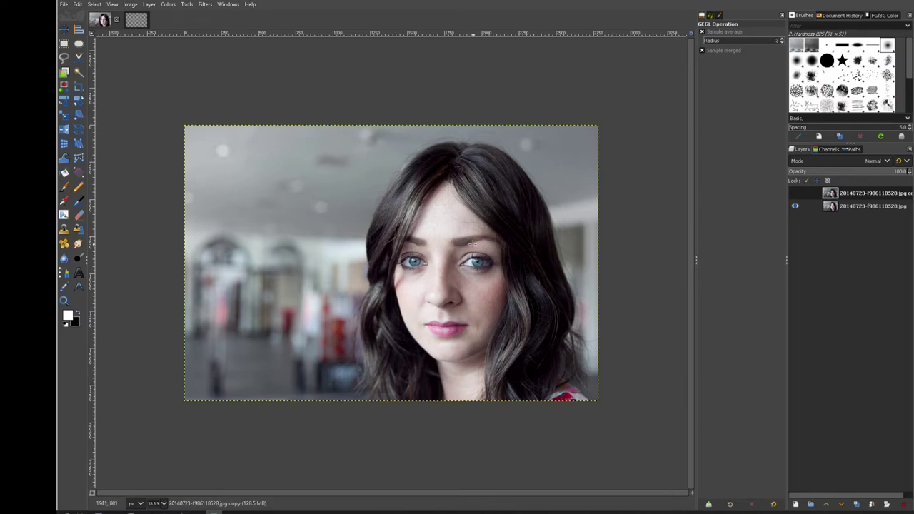
Show the edited copy layer above the original portrait and compare the two layers.
{"action": "left_click", "coordinate": [825, 207]}
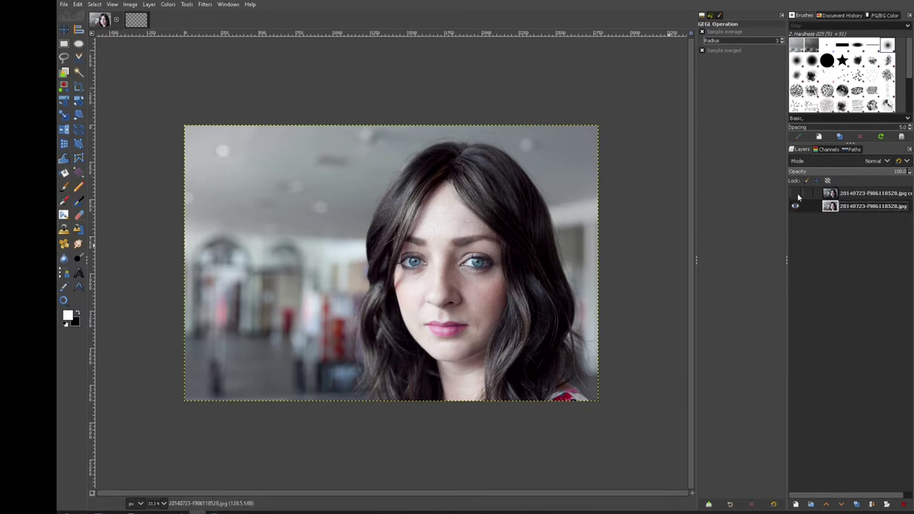
{"action": "left_click", "coordinate": [794, 193]}
{"action": "left_click", "coordinate": [830, 194]}
{"action": "left_click", "coordinate": [794, 194]}
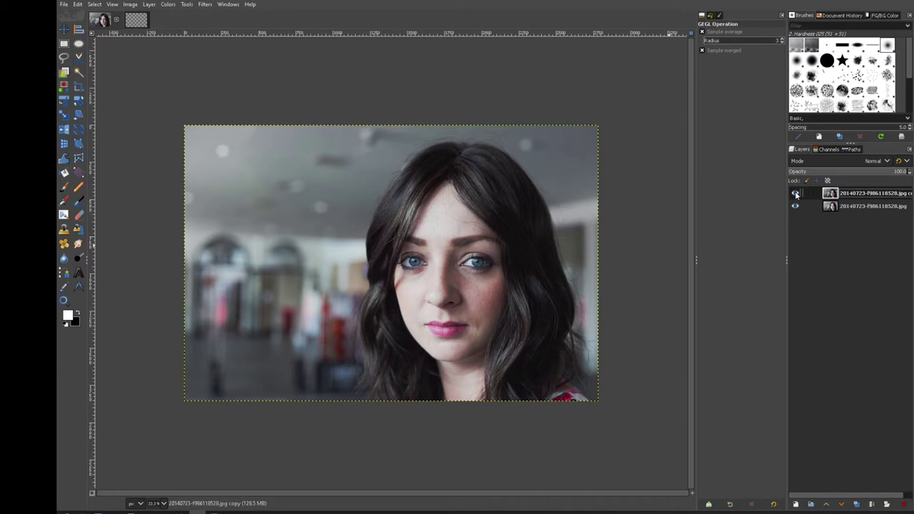
Open the portrait's undo history and compare the edited copy against the original layer beneath it.
{"action": "left_click", "coordinate": [720, 16]}
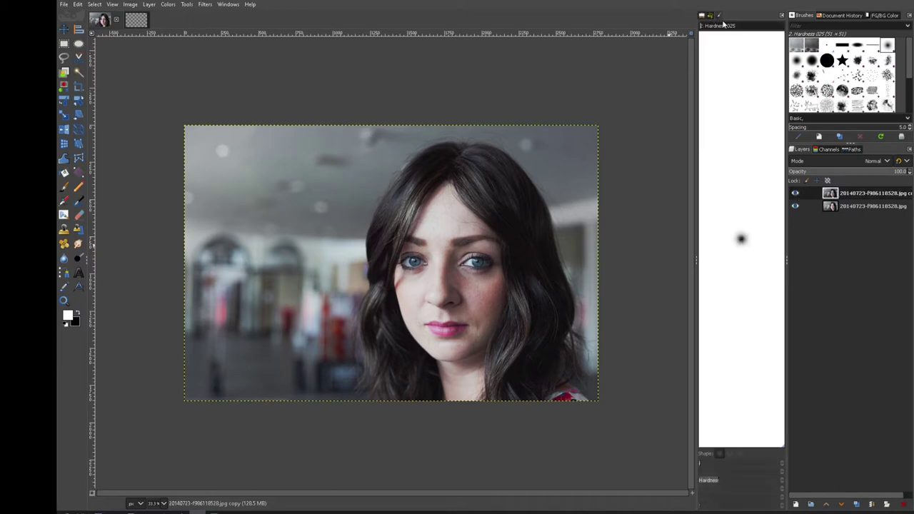
{"action": "left_click", "coordinate": [711, 16]}
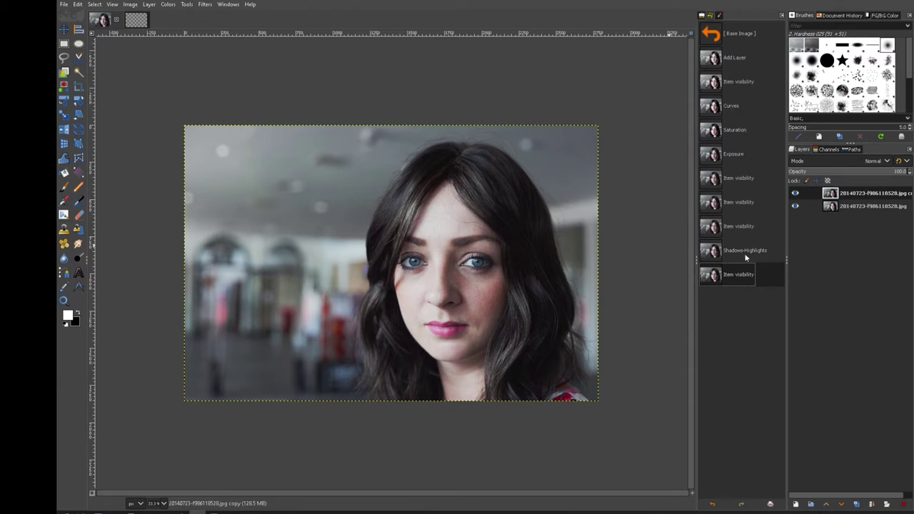
{"action": "left_click", "coordinate": [794, 193]}
{"action": "left_click", "coordinate": [794, 192]}
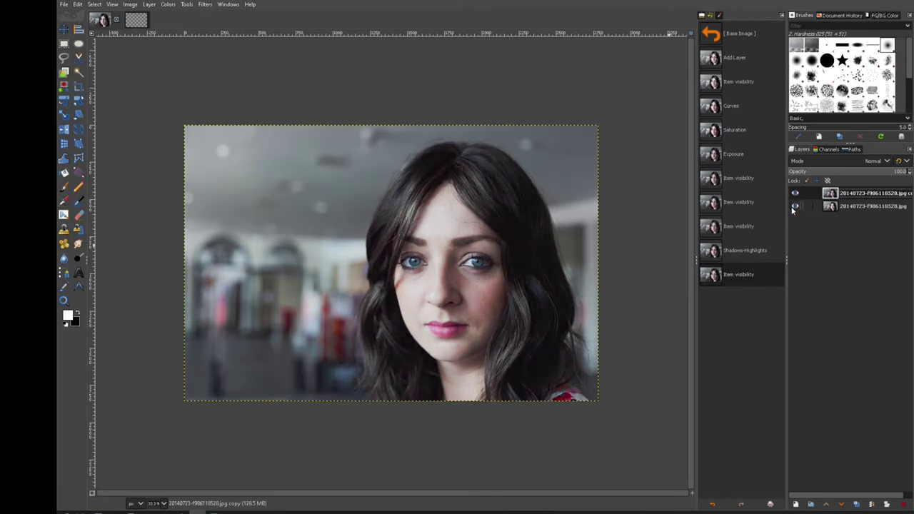
Switch to the cat composite, show its original cat layer and compare it with the portrait image.
{"action": "left_click", "coordinate": [139, 25]}
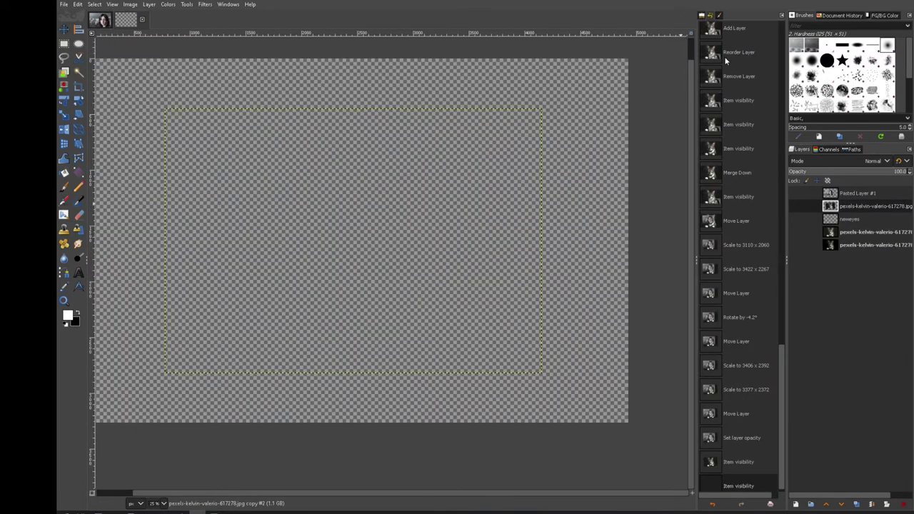
{"action": "left_click", "coordinate": [796, 245]}
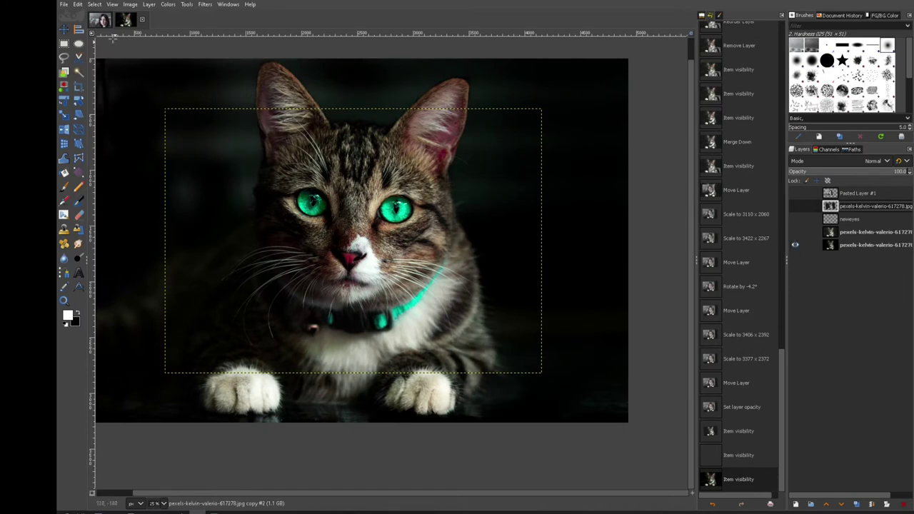
{"action": "left_click", "coordinate": [101, 21]}
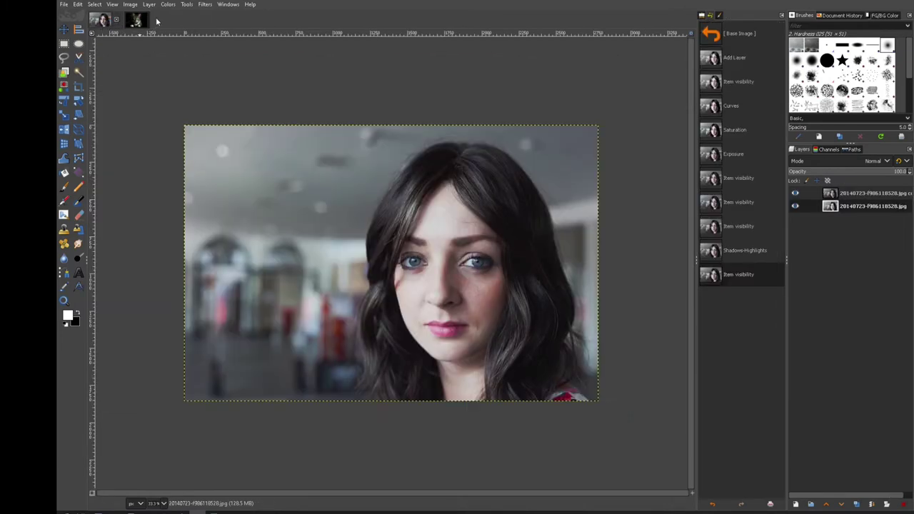
{"action": "left_click", "coordinate": [136, 22]}
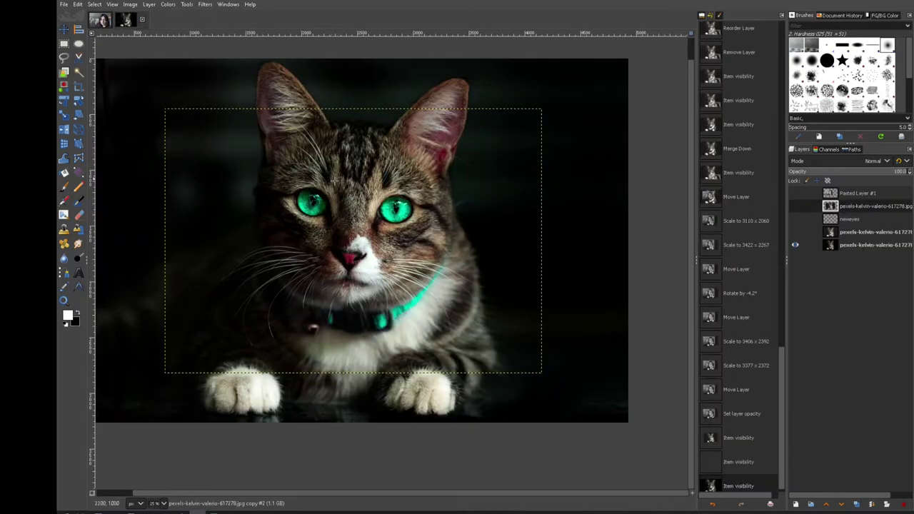
Compare the original cat layer with its edited copy by showing each one separately, and hide both.
{"action": "left_click", "coordinate": [862, 231]}
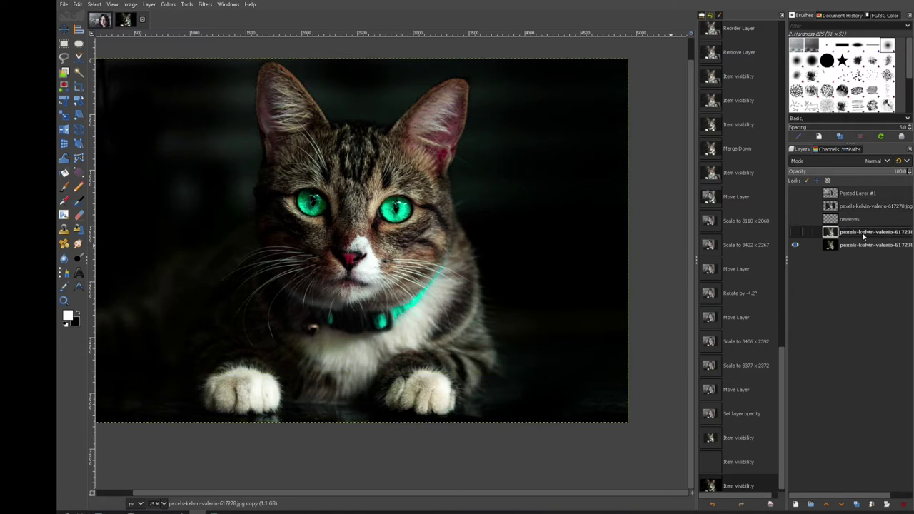
{"action": "left_click", "coordinate": [796, 246]}
{"action": "left_click", "coordinate": [796, 233]}
{"action": "left_click", "coordinate": [796, 233]}
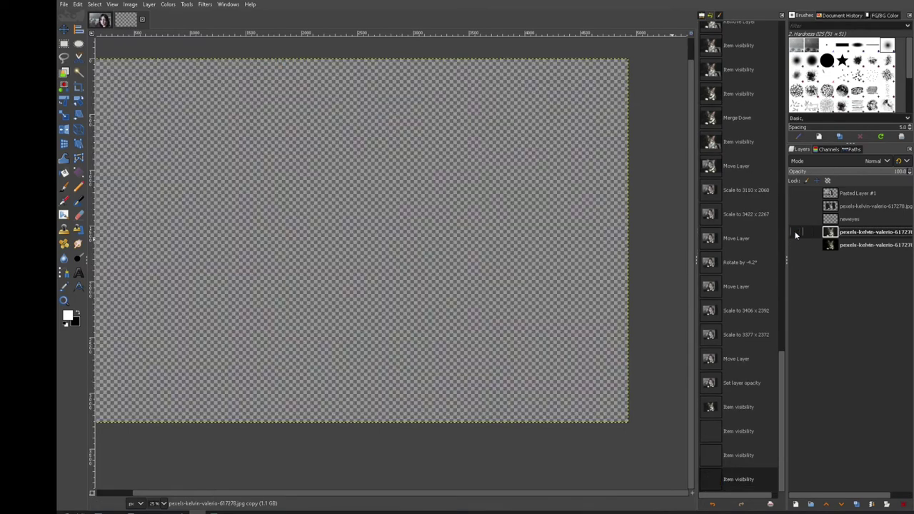
{"action": "left_click", "coordinate": [796, 232]}
{"action": "left_click", "coordinate": [795, 243]}
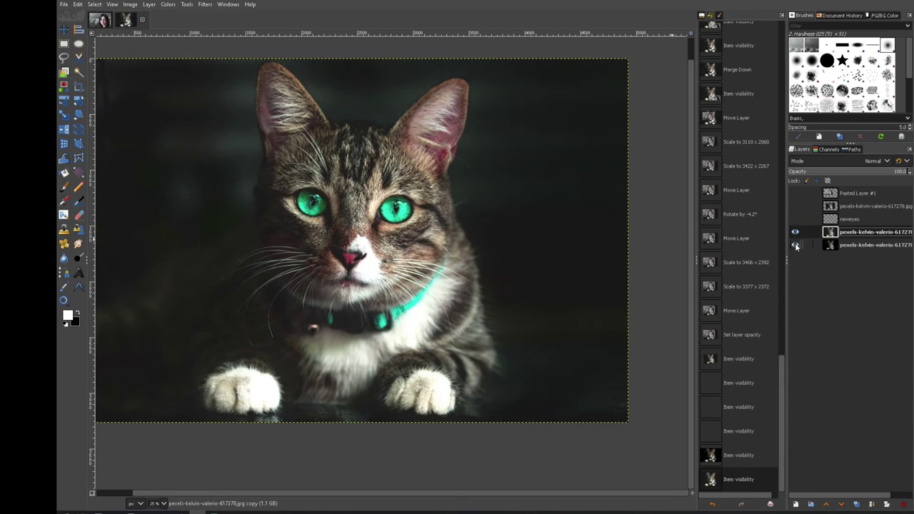
{"action": "left_click", "coordinate": [794, 244]}
{"action": "left_click", "coordinate": [795, 232]}
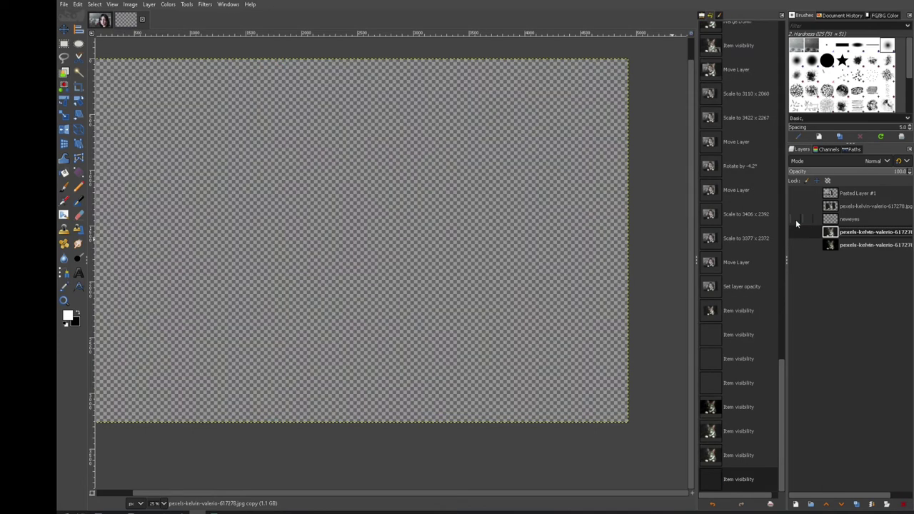
Show the edited cat layer and compare it with and without the neweyes layer, checking against the portrait image.
{"action": "left_click", "coordinate": [795, 219]}
{"action": "left_click", "coordinate": [795, 219]}
{"action": "left_click", "coordinate": [796, 232]}
{"action": "left_click", "coordinate": [795, 219]}
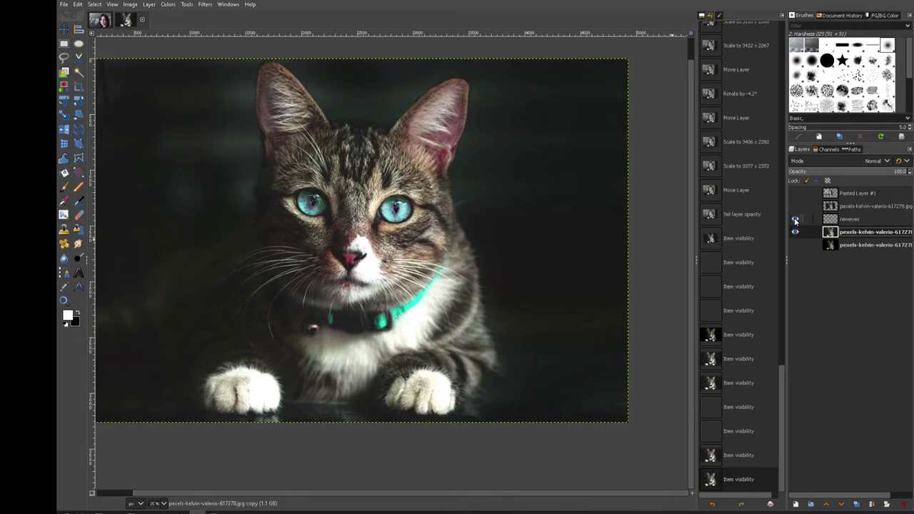
{"action": "left_click", "coordinate": [795, 219]}
{"action": "left_click", "coordinate": [795, 219]}
{"action": "left_click", "coordinate": [828, 220]}
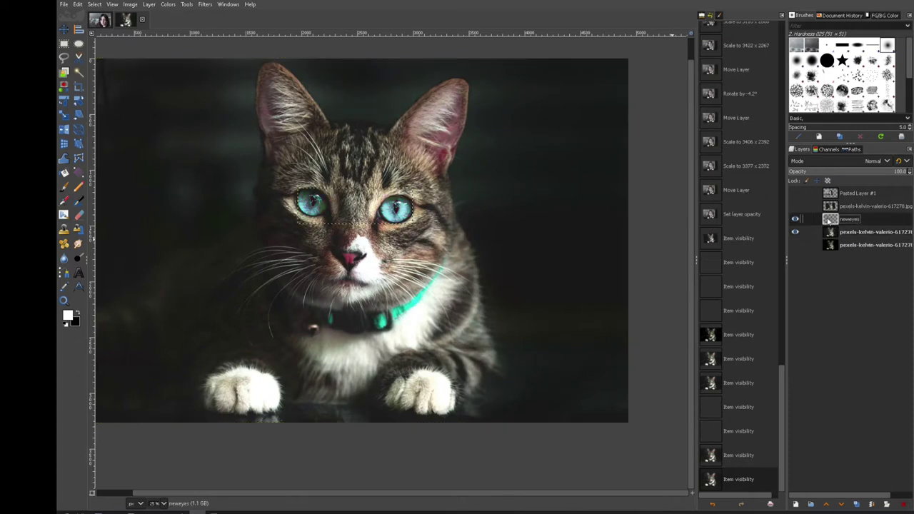
{"action": "left_click", "coordinate": [795, 219]}
{"action": "left_click", "coordinate": [796, 220]}
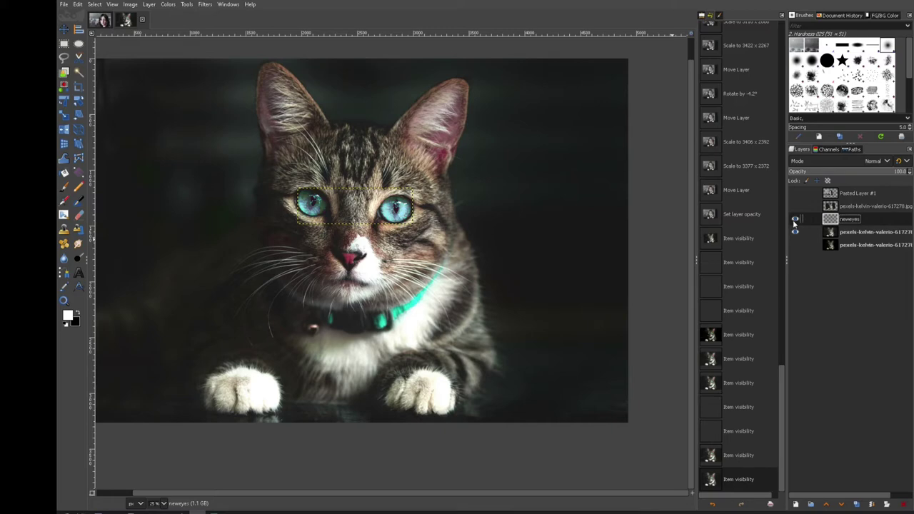
{"action": "left_click", "coordinate": [101, 20]}
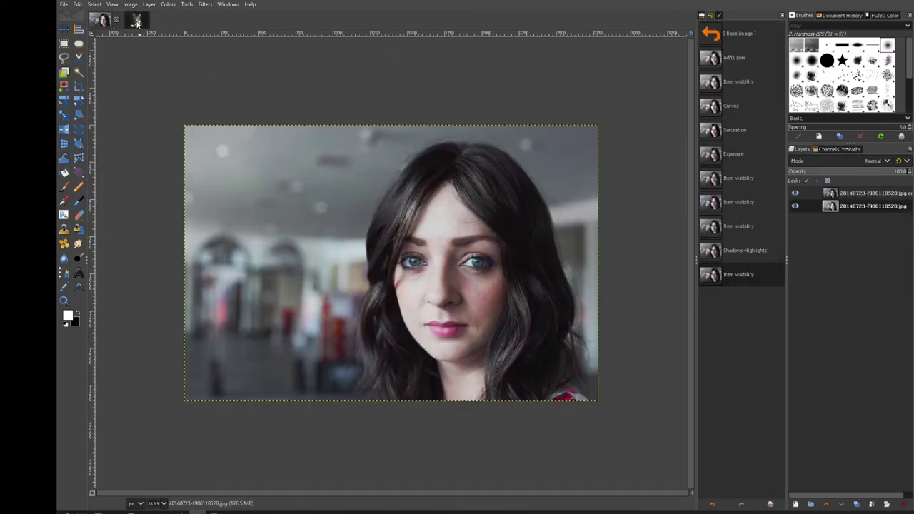
{"action": "left_click", "coordinate": [135, 21]}
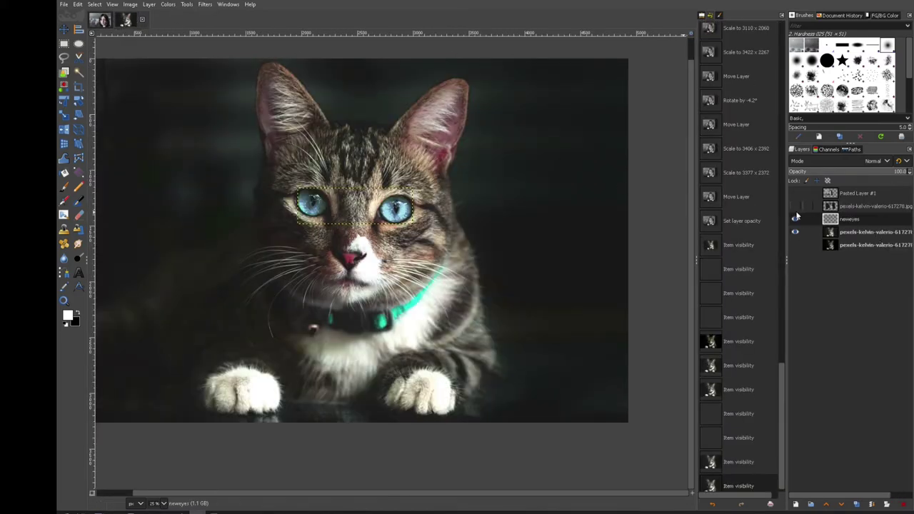
Hide the edited cat layer to view the neweyes layer on its own, and hide that layer too.
{"action": "left_click", "coordinate": [795, 218]}
{"action": "left_click", "coordinate": [793, 230]}
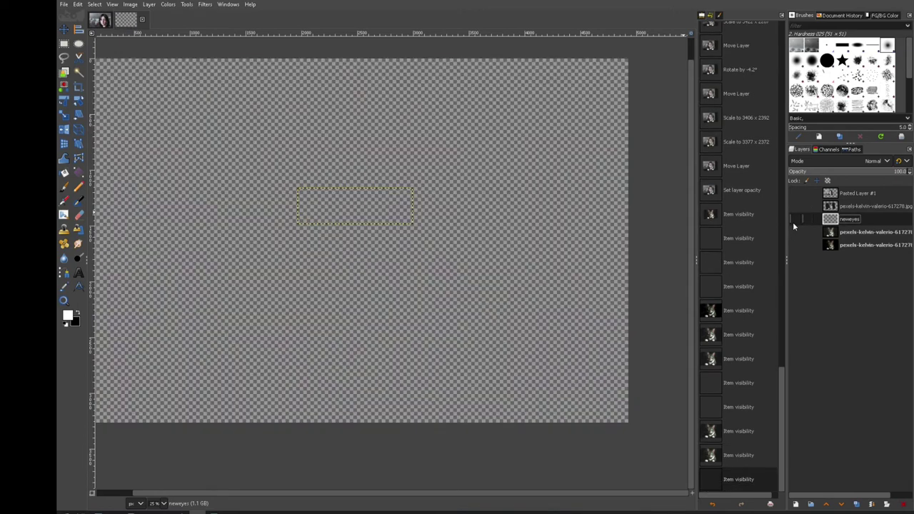
{"action": "left_click", "coordinate": [795, 219]}
{"action": "left_click", "coordinate": [793, 232]}
{"action": "left_click", "coordinate": [794, 232]}
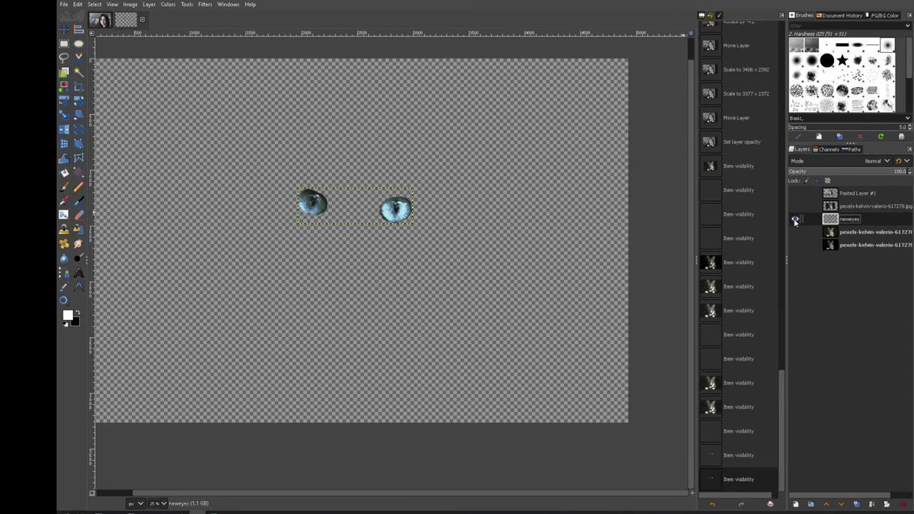
{"action": "left_click", "coordinate": [795, 219]}
Show the rotated cat copy and inspect it with and without the pasted portrait overlay.
{"action": "left_click", "coordinate": [795, 205]}
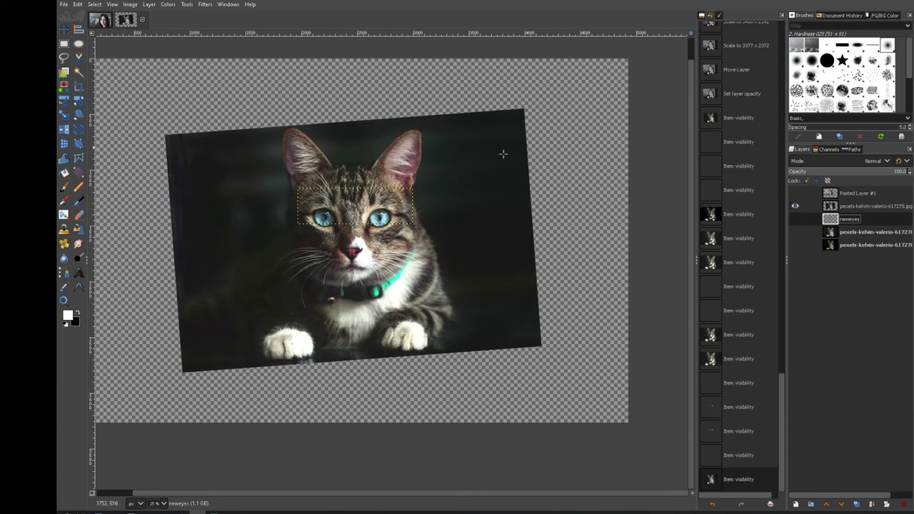
{"action": "left_click", "coordinate": [795, 193]}
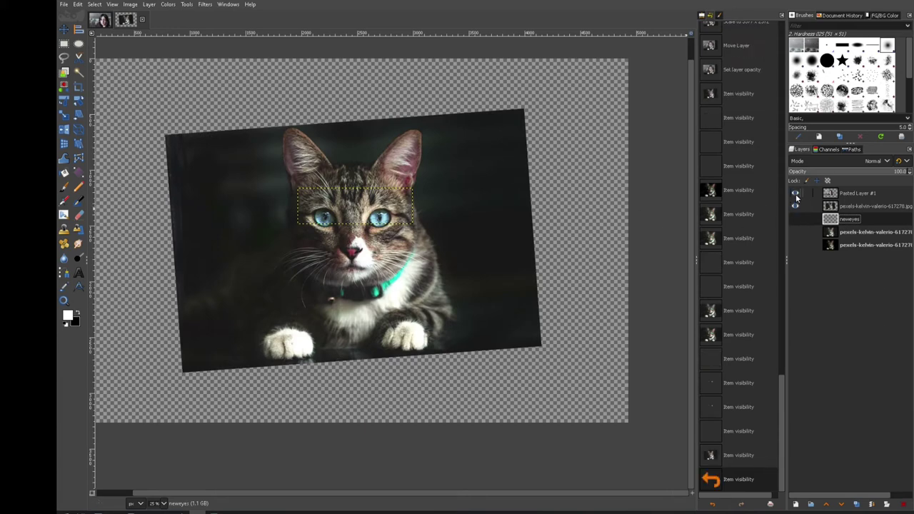
{"action": "left_click", "coordinate": [795, 193]}
{"action": "left_click", "coordinate": [795, 194]}
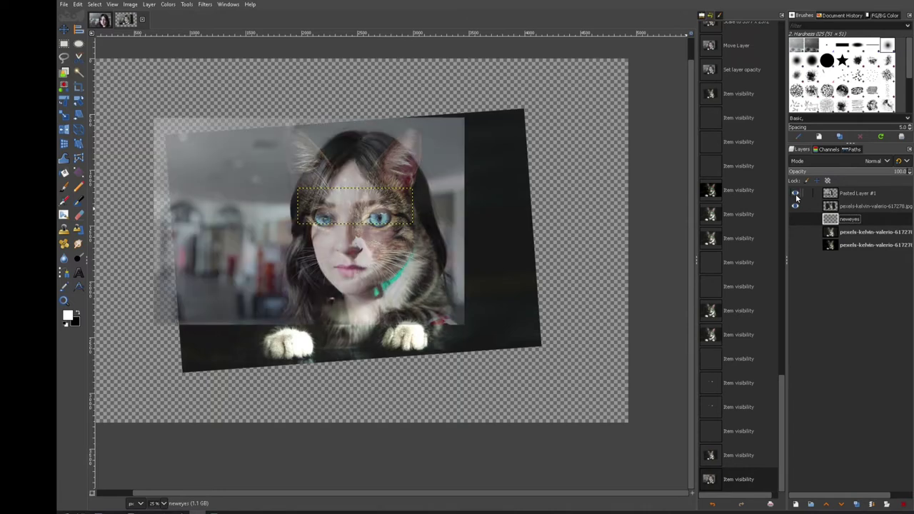
{"action": "left_click", "coordinate": [795, 193]}
{"action": "left_click", "coordinate": [796, 205]}
{"action": "left_click", "coordinate": [796, 205]}
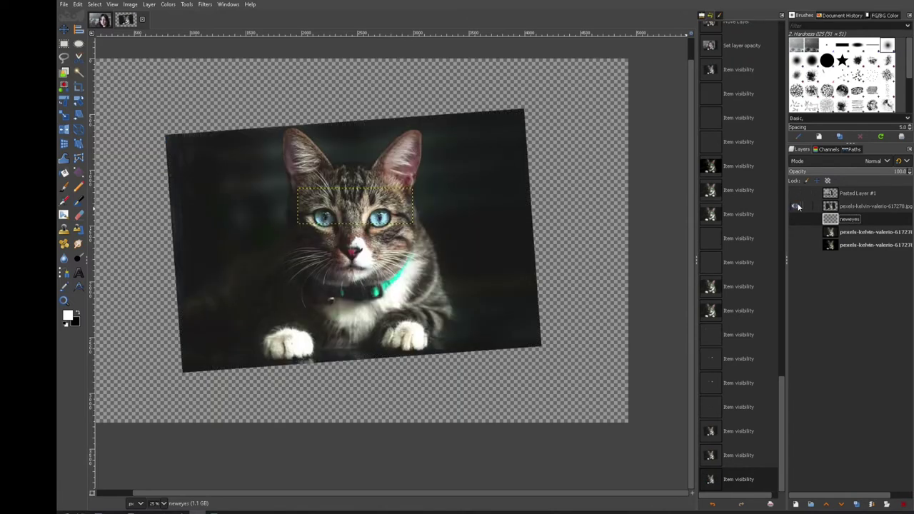
Show Pasted Layer #1 over the rotated cat copy and adjust its opacity to keep it see-through.
{"action": "left_click", "coordinate": [796, 193]}
{"action": "left_click", "coordinate": [832, 191]}
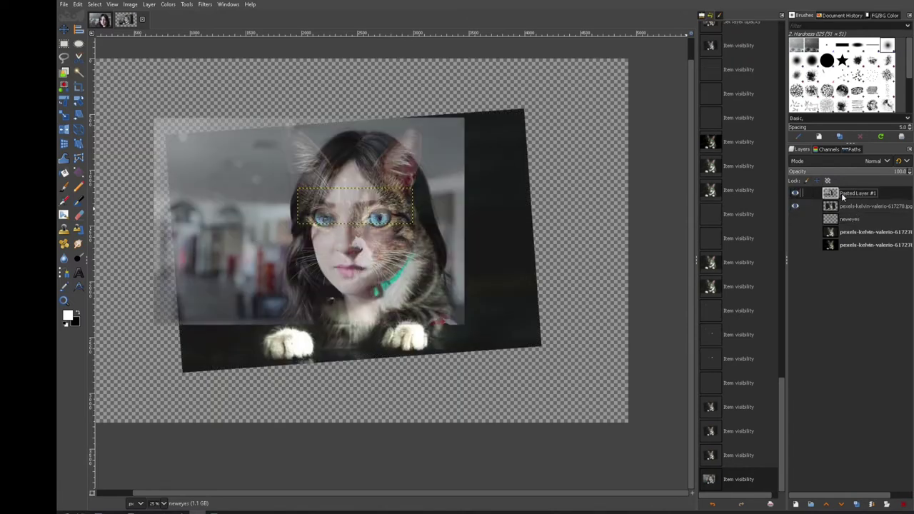
{"action": "mouse_move", "coordinate": [857, 177]}
{"action": "left_mouse_down"}
{"action": "mouse_move", "coordinate": [881, 173]}
{"action": "mouse_move", "coordinate": [810, 181]}
{"action": "mouse_move", "coordinate": [842, 179]}
{"action": "left_mouse_up"}
Scale the rotated cat layer down to 3199 x 2247 pixels.
{"action": "left_click", "coordinate": [836, 206]}
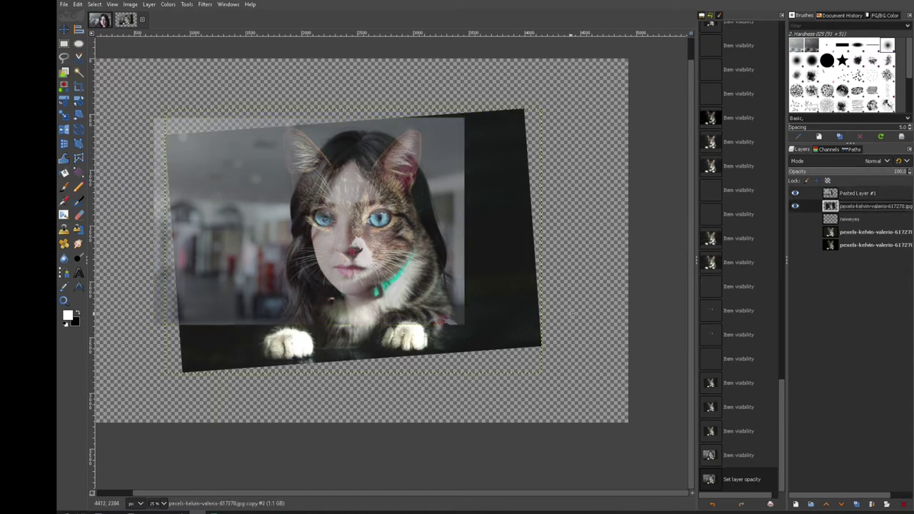
{"action": "left_click", "coordinate": [507, 283]}
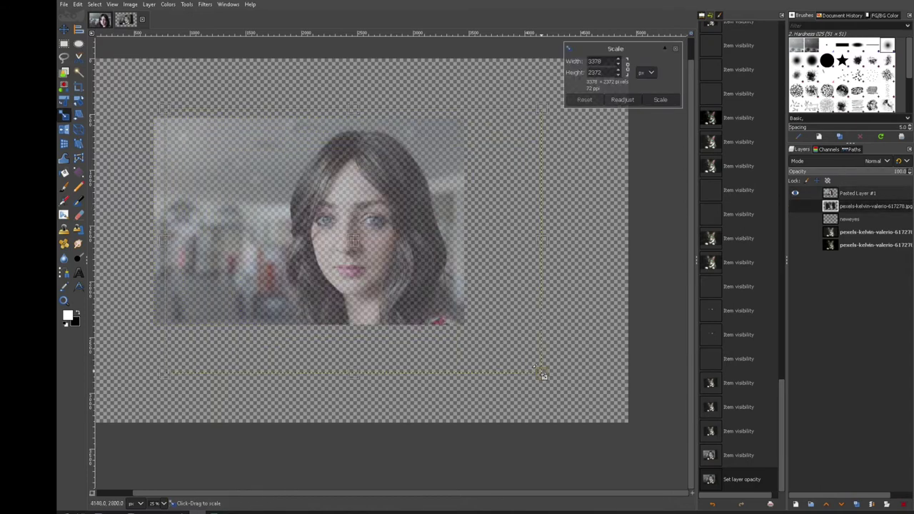
{"action": "left_click_drag", "start_coordinate": [529, 368], "coordinate": [527, 366]}
{"action": "key", "text": "Return"}
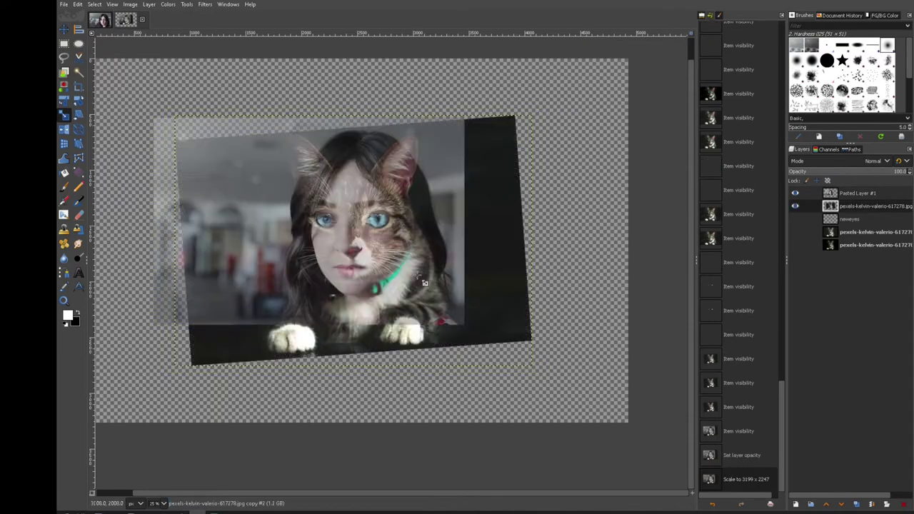
Move the semi-transparent portrait layer so the woman's eyes line up with the cat's eyes.
{"action": "left_click", "coordinate": [64, 30]}
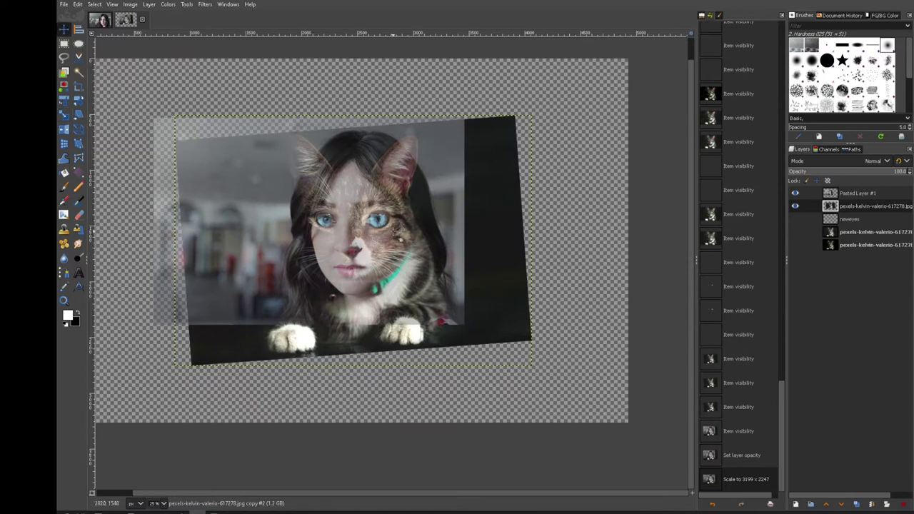
{"action": "mouse_move", "coordinate": [394, 232]}
{"action": "left_mouse_down"}
{"action": "mouse_move", "coordinate": [411, 242]}
{"action": "mouse_move", "coordinate": [398, 238]}
{"action": "mouse_move", "coordinate": [403, 228]}
{"action": "left_mouse_up"}
{"action": "key", "text": "Page_Down"}
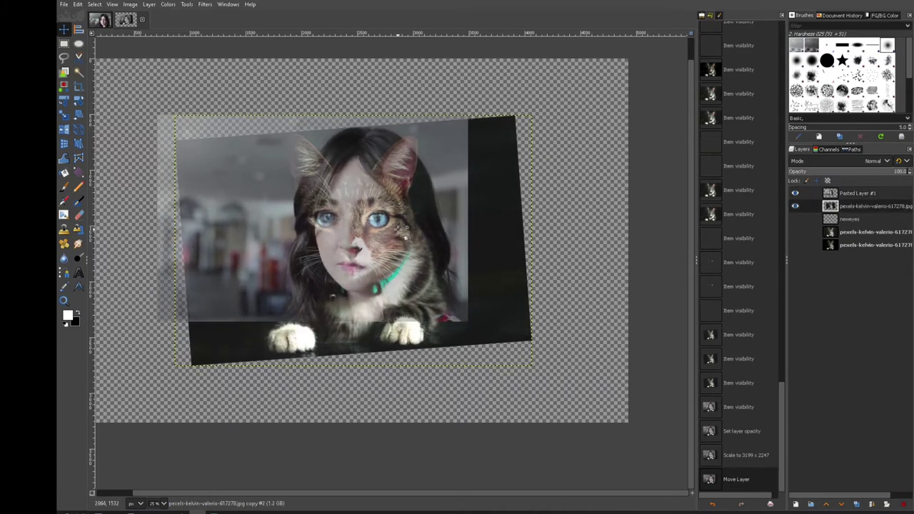
{"action": "scroll", "coordinate": [371, 236], "scroll_direction": "up", "scroll_amount": 3, "text": "ctrl"}
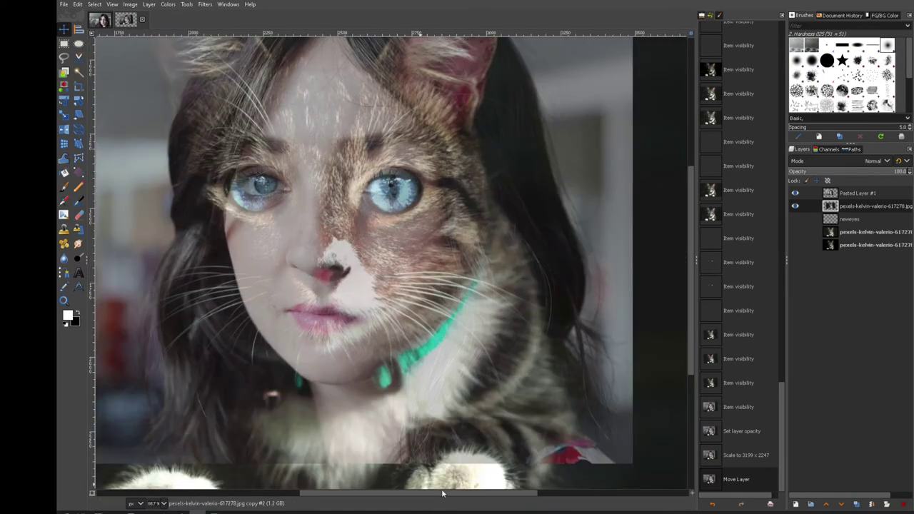
{"action": "left_click_drag", "start_coordinate": [443, 494], "coordinate": [377, 490]}
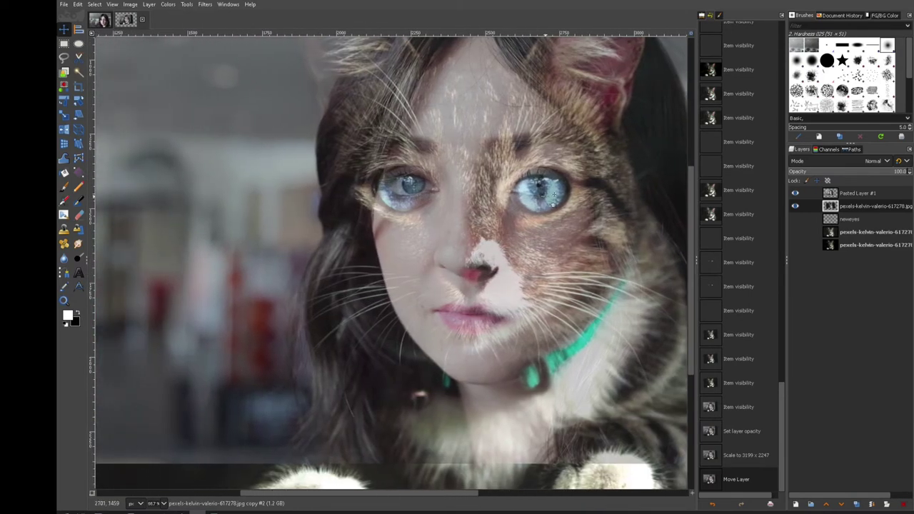
{"action": "mouse_move", "coordinate": [553, 197]}
{"action": "left_mouse_down"}
{"action": "mouse_move", "coordinate": [571, 199]}
{"action": "mouse_move", "coordinate": [551, 207]}
{"action": "left_mouse_up"}
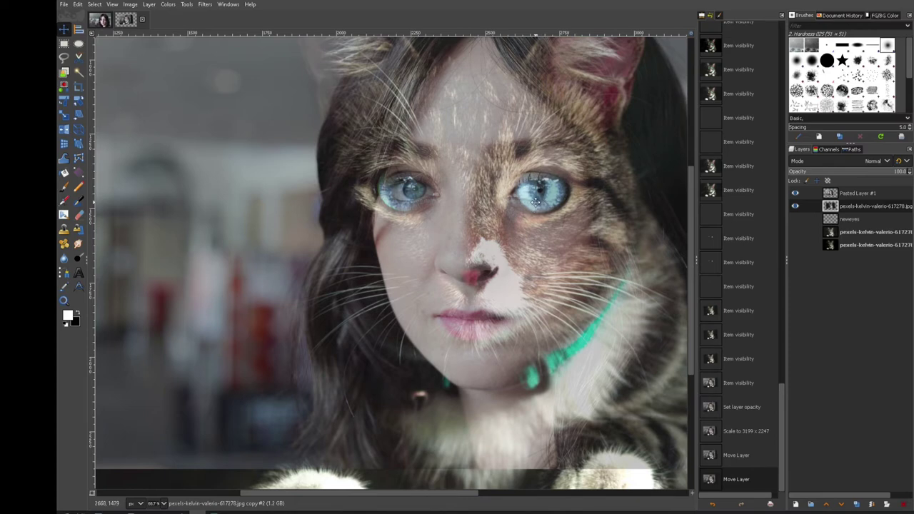
Check the alignment of the portrait with the cat and fine-tune Pasted Layer #1's opacity to 49.2.
{"action": "left_click_drag", "start_coordinate": [543, 205], "coordinate": [506, 291]}
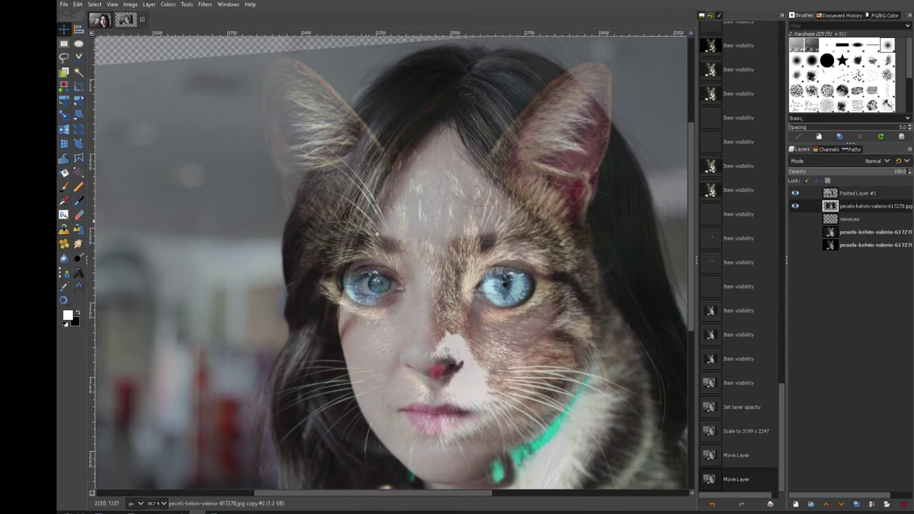
{"action": "scroll", "coordinate": [387, 331], "scroll_direction": "down", "scroll_amount": 3}
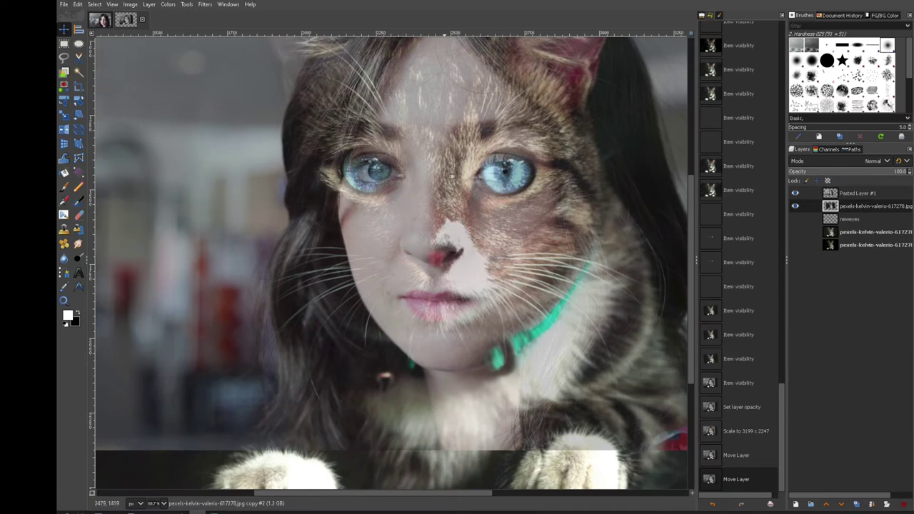
{"action": "scroll", "coordinate": [446, 175], "scroll_direction": "up", "scroll_amount": 2}
{"action": "scroll", "coordinate": [451, 228], "scroll_direction": "down", "scroll_amount": 2}
{"action": "scroll", "coordinate": [450, 228], "scroll_direction": "up", "scroll_amount": 1}
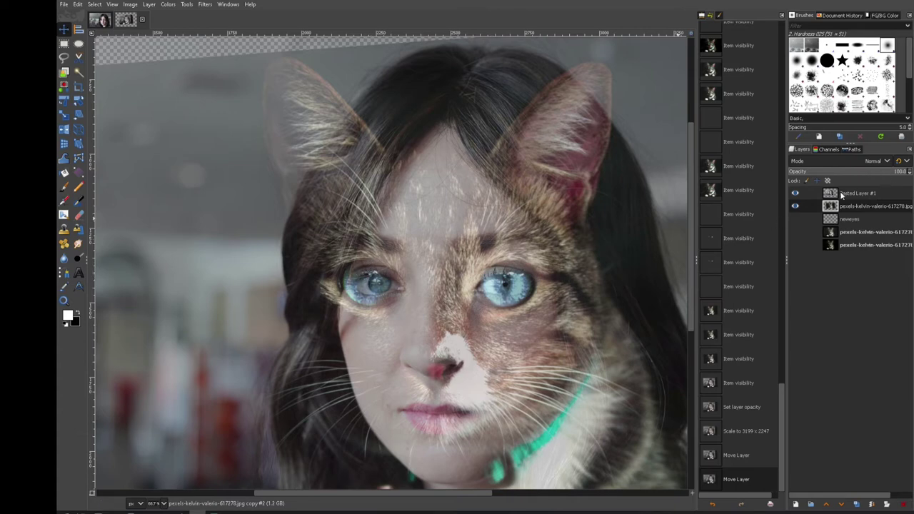
{"action": "left_click", "coordinate": [852, 195]}
{"action": "mouse_move", "coordinate": [841, 176]}
{"action": "left_mouse_down"}
{"action": "mouse_move", "coordinate": [871, 175]}
{"action": "mouse_move", "coordinate": [776, 186]}
{"action": "mouse_move", "coordinate": [836, 175]}
{"action": "mouse_move", "coordinate": [827, 176]}
{"action": "mouse_move", "coordinate": [776, 183]}
{"action": "mouse_move", "coordinate": [892, 182]}
{"action": "mouse_move", "coordinate": [805, 184]}
{"action": "mouse_move", "coordinate": [908, 173]}
{"action": "mouse_move", "coordinate": [774, 180]}
{"action": "mouse_move", "coordinate": [836, 177]}
{"action": "left_mouse_up"}
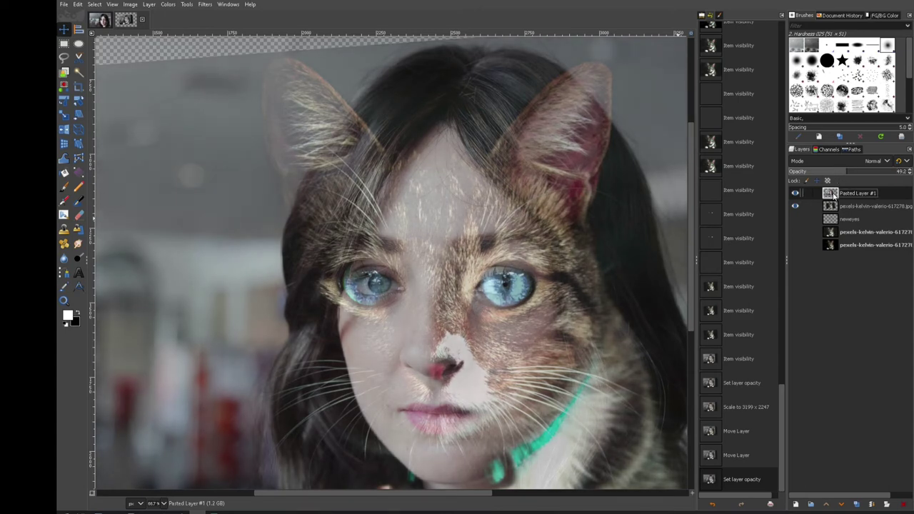
Duplicate Pasted Layer #1 and hide the original beneath the copy.
{"action": "right_click", "coordinate": [832, 193]}
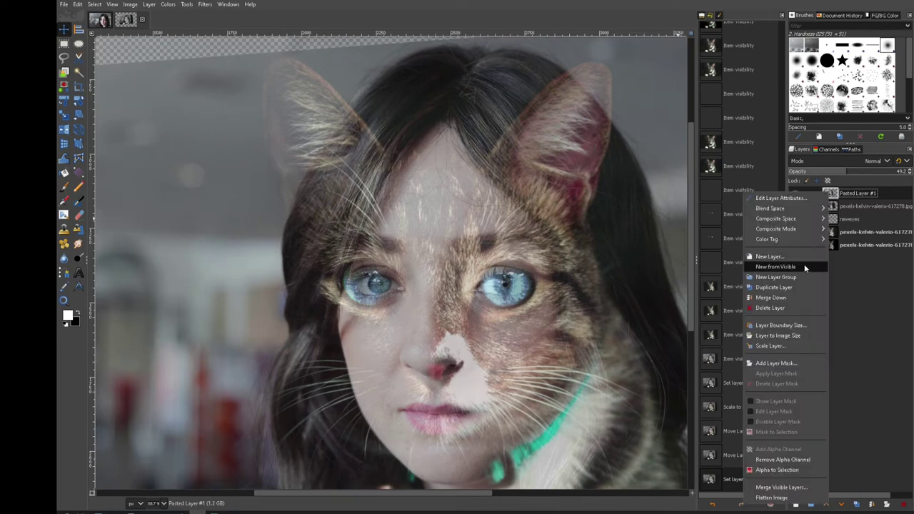
{"action": "left_click", "coordinate": [773, 287]}
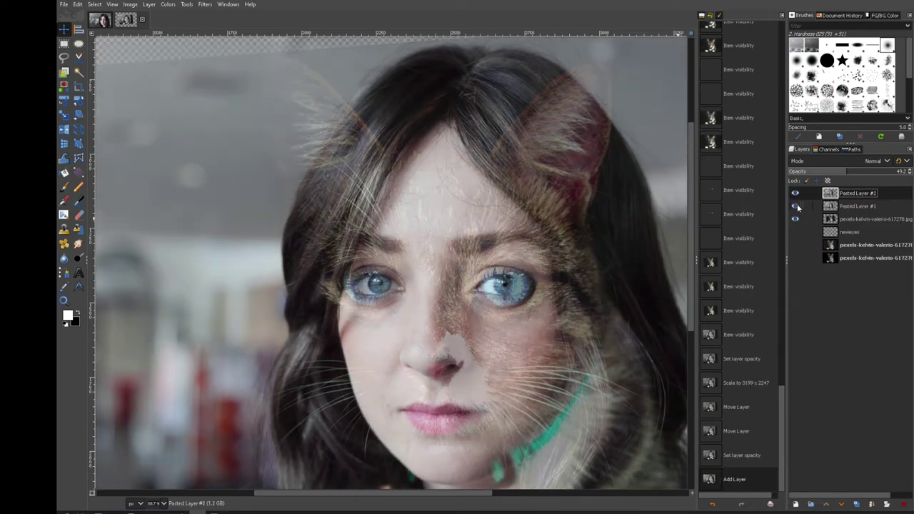
{"action": "left_click", "coordinate": [796, 206]}
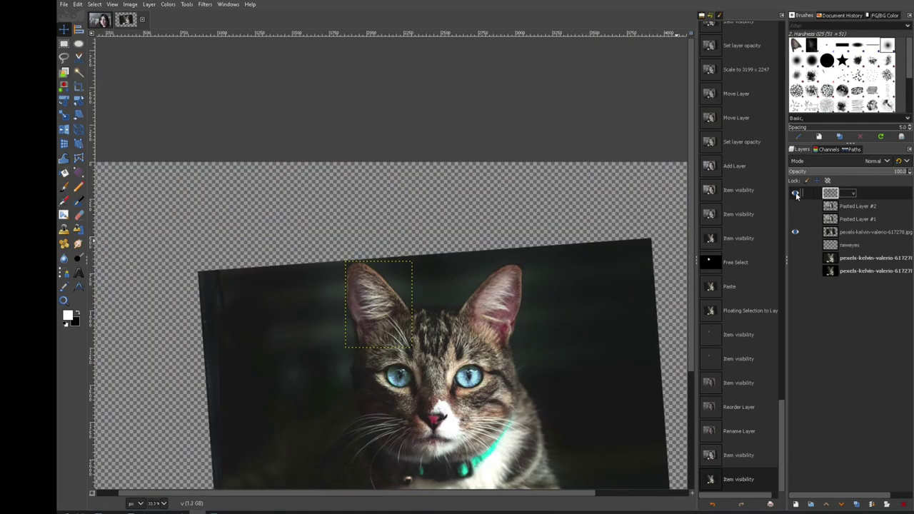
Hide the small ear cutout layer and show Pasted Layer #1 over the rotated cat.
{"action": "left_click", "coordinate": [796, 194]}
{"action": "left_click", "coordinate": [795, 219]}
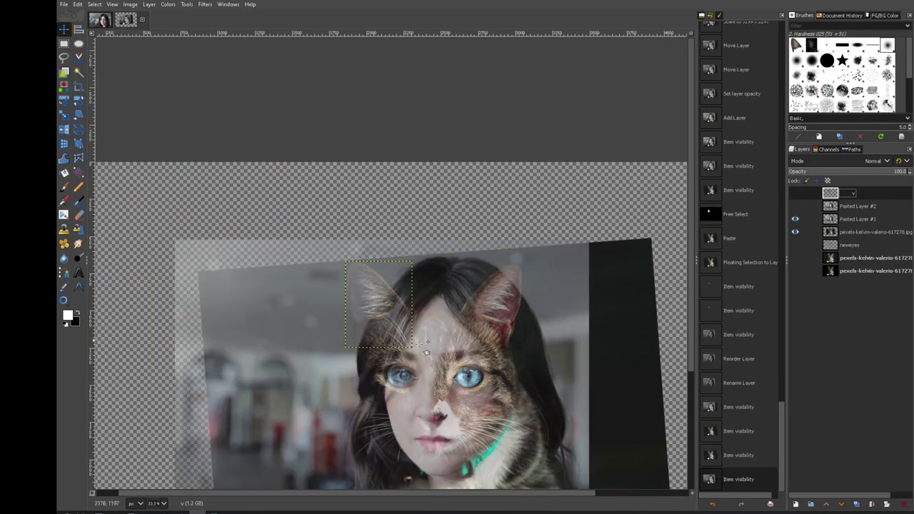
{"action": "scroll", "coordinate": [426, 352], "scroll_direction": "up", "scroll_amount": 2}
{"action": "scroll", "coordinate": [432, 352], "scroll_direction": "down", "scroll_amount": 5}
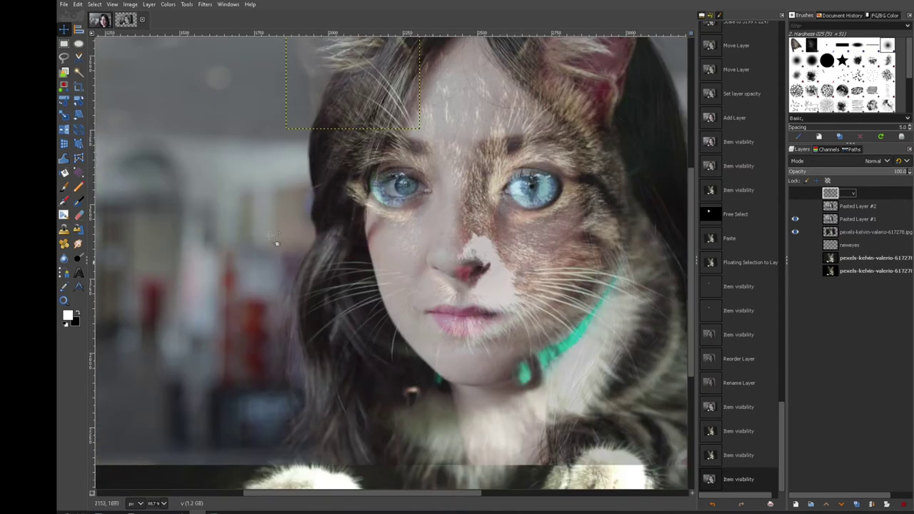
Erase the portrait on Pasted Layer #1 over the image-left eye, cheek and mouth down to the chin, exposing the cat's face.
{"action": "left_click", "coordinate": [79, 214]}
{"action": "left_click", "coordinate": [401, 184]}
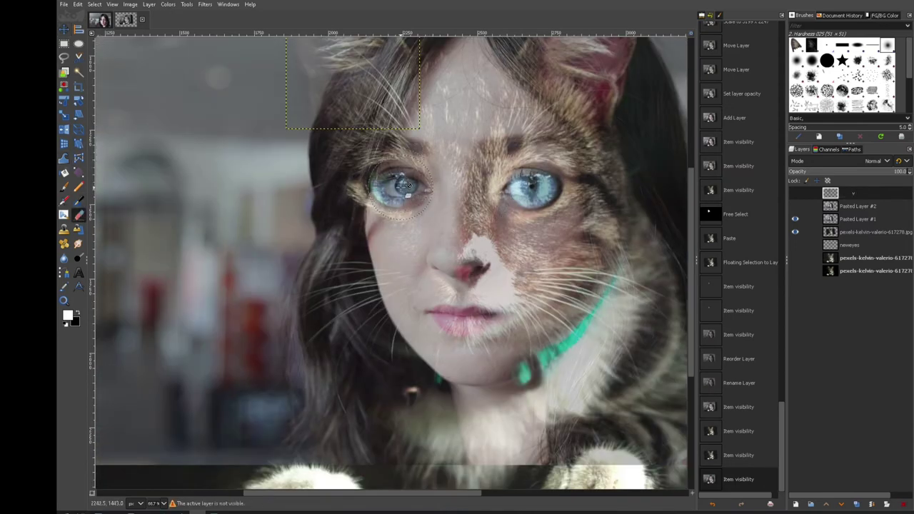
{"action": "left_click", "coordinate": [794, 219]}
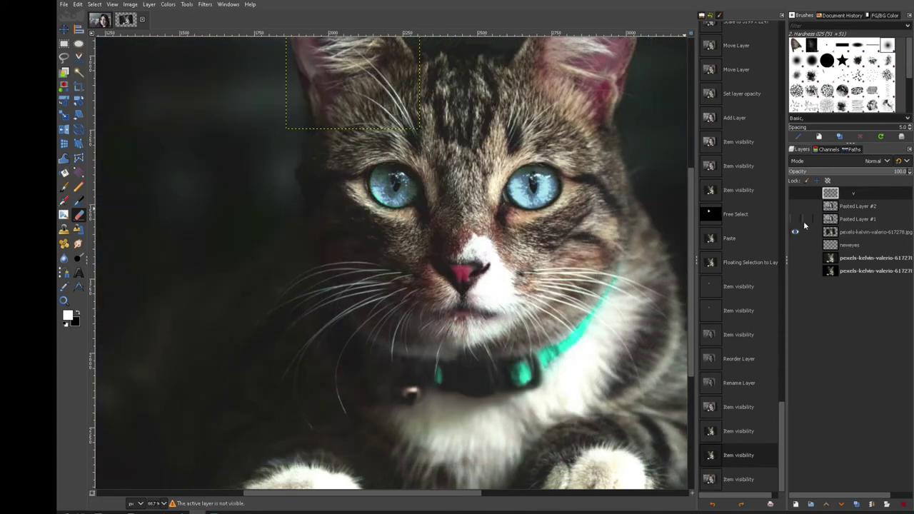
{"action": "left_click", "coordinate": [794, 219]}
{"action": "left_click", "coordinate": [829, 220]}
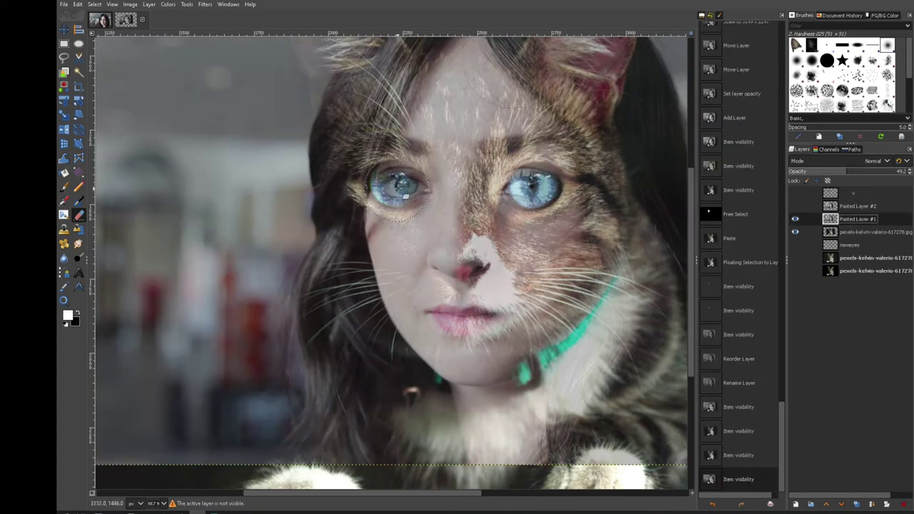
{"action": "mouse_move", "coordinate": [403, 185]}
{"action": "left_mouse_down"}
{"action": "mouse_move", "coordinate": [424, 256]}
{"action": "mouse_move", "coordinate": [415, 242]}
{"action": "mouse_move", "coordinate": [432, 209]}
{"action": "mouse_move", "coordinate": [431, 180]}
{"action": "mouse_move", "coordinate": [422, 234]}
{"action": "mouse_move", "coordinate": [426, 250]}
{"action": "mouse_move", "coordinate": [434, 197]}
{"action": "mouse_move", "coordinate": [429, 262]}
{"action": "mouse_move", "coordinate": [412, 284]}
{"action": "mouse_move", "coordinate": [406, 212]}
{"action": "mouse_move", "coordinate": [408, 277]}
{"action": "mouse_move", "coordinate": [398, 221]}
{"action": "mouse_move", "coordinate": [415, 293]}
{"action": "mouse_move", "coordinate": [447, 349]}
{"action": "mouse_move", "coordinate": [444, 300]}
{"action": "mouse_move", "coordinate": [436, 289]}
{"action": "mouse_move", "coordinate": [447, 340]}
{"action": "mouse_move", "coordinate": [457, 344]}
{"action": "mouse_move", "coordinate": [440, 318]}
{"action": "mouse_move", "coordinate": [428, 323]}
{"action": "mouse_move", "coordinate": [446, 347]}
{"action": "left_mouse_up"}
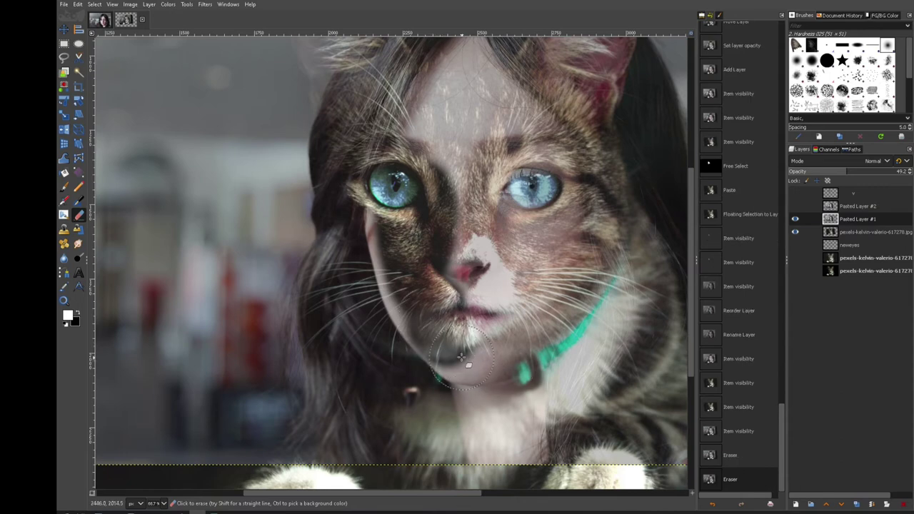
Set the eraser size to 98 and erase more of Pasted Layer #1 along the image-left cheek and jawline.
{"action": "key", "text": "["}
{"action": "key", "text": "bracketleft"}
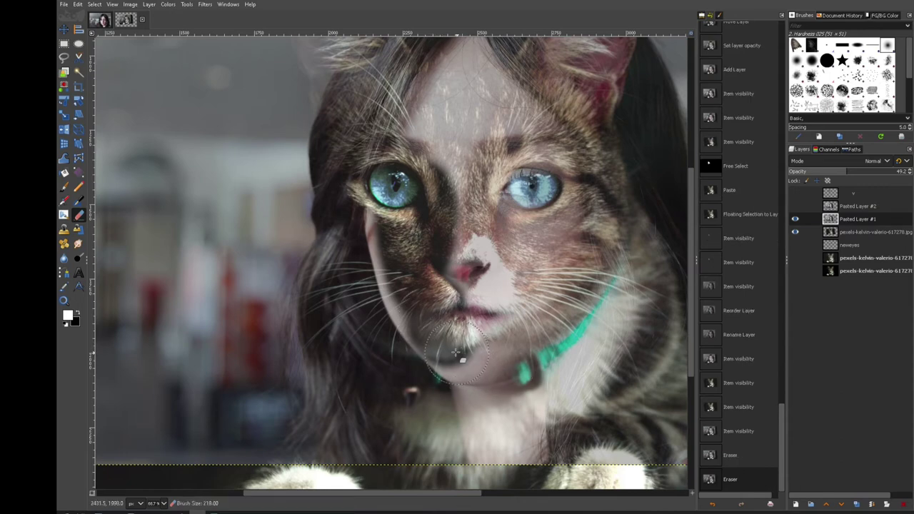
{"action": "left_click", "coordinate": [718, 16]}
{"action": "left_click", "coordinate": [701, 16]}
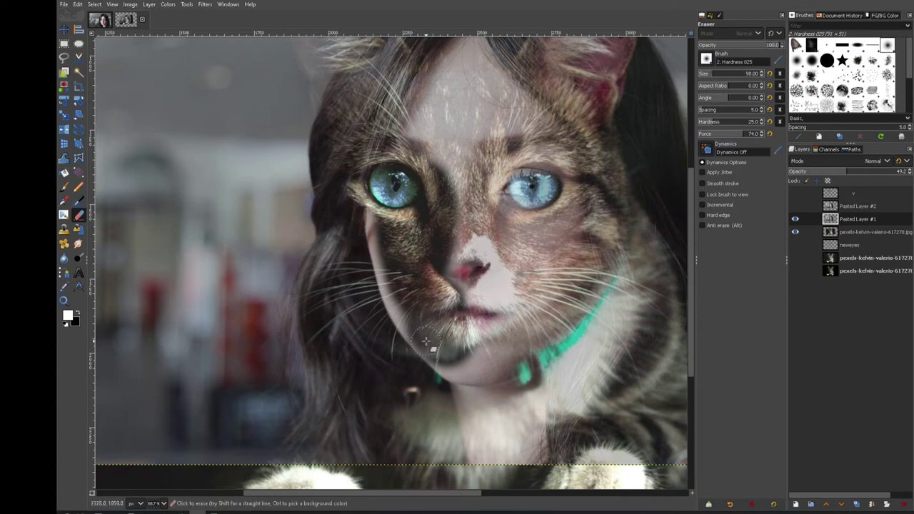
{"action": "left_click_drag", "start_coordinate": [394, 284], "coordinate": [369, 194]}
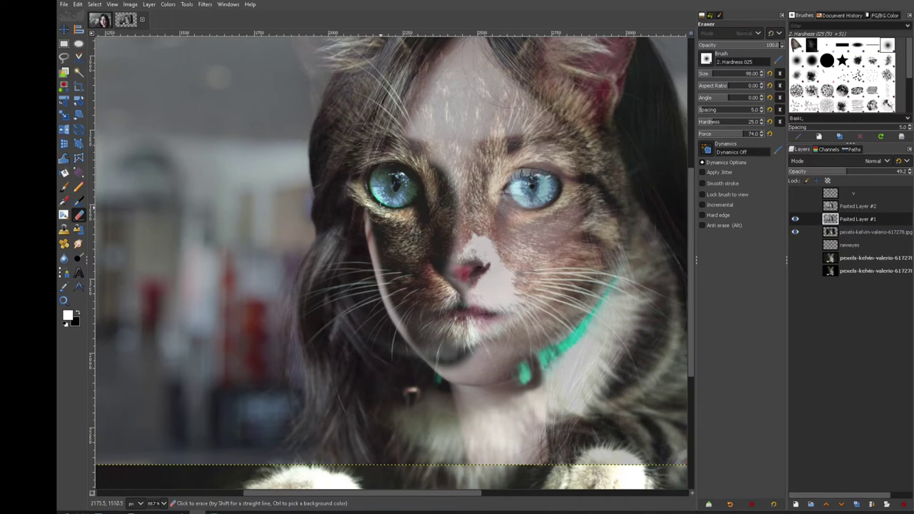
{"action": "mouse_move", "coordinate": [381, 210]}
{"action": "left_mouse_down"}
{"action": "mouse_move", "coordinate": [395, 289]}
{"action": "mouse_move", "coordinate": [421, 345]}
{"action": "mouse_move", "coordinate": [442, 362]}
{"action": "left_mouse_up"}
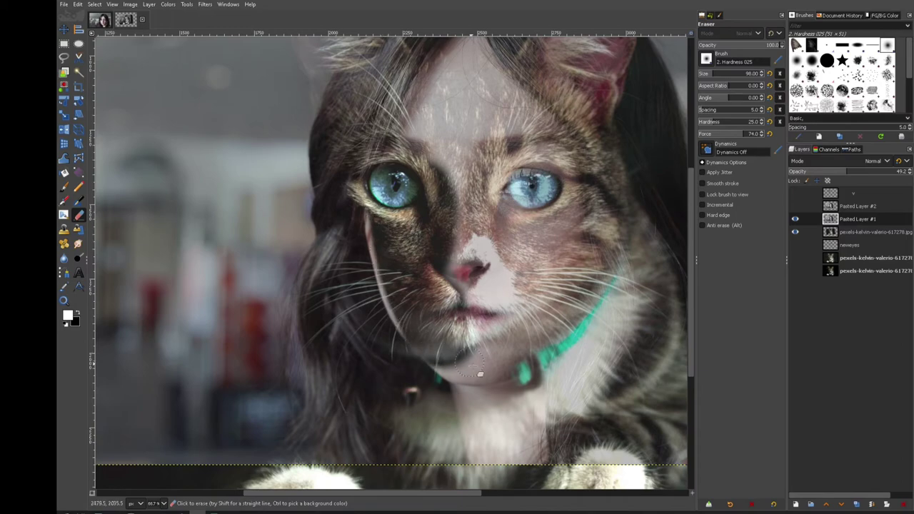
Raise Pasted Layer #1 to full opacity and inspect the half-cat face from a distance and close up.
{"action": "scroll", "coordinate": [465, 389], "scroll_direction": "down", "scroll_amount": 2}
{"action": "scroll", "coordinate": [463, 375], "scroll_direction": "up", "scroll_amount": 2}
{"action": "scroll", "coordinate": [429, 310], "scroll_direction": "up", "scroll_amount": 3}
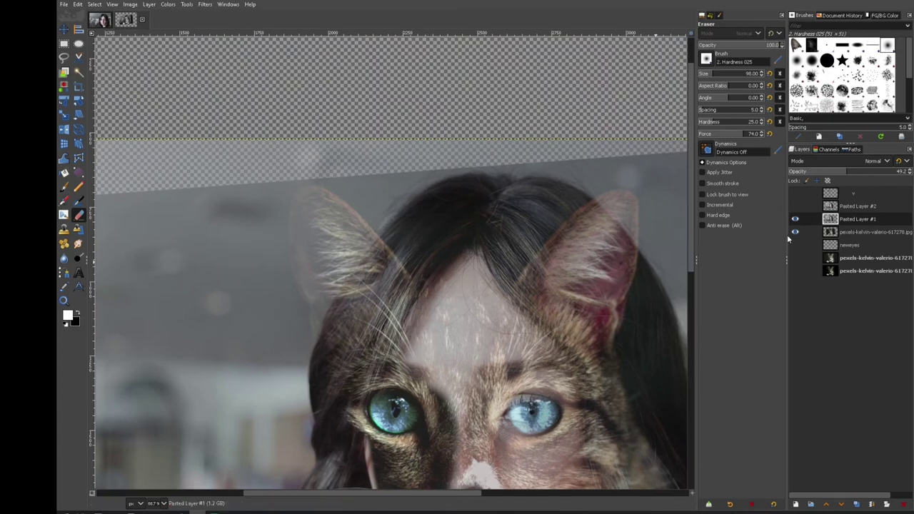
{"action": "left_click_drag", "start_coordinate": [853, 177], "coordinate": [901, 178]}
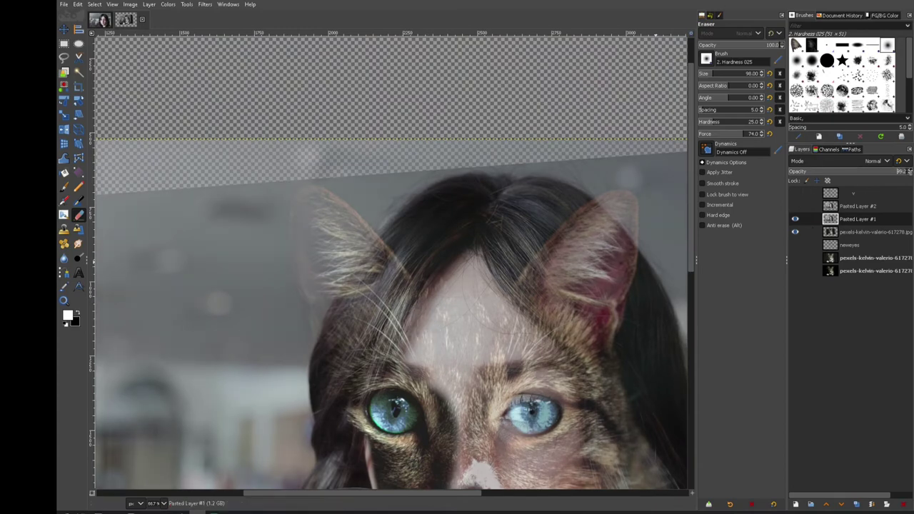
{"action": "scroll", "coordinate": [632, 407], "scroll_direction": "down", "scroll_amount": 5}
{"action": "scroll", "coordinate": [642, 405], "scroll_direction": "down", "scroll_amount": 3}
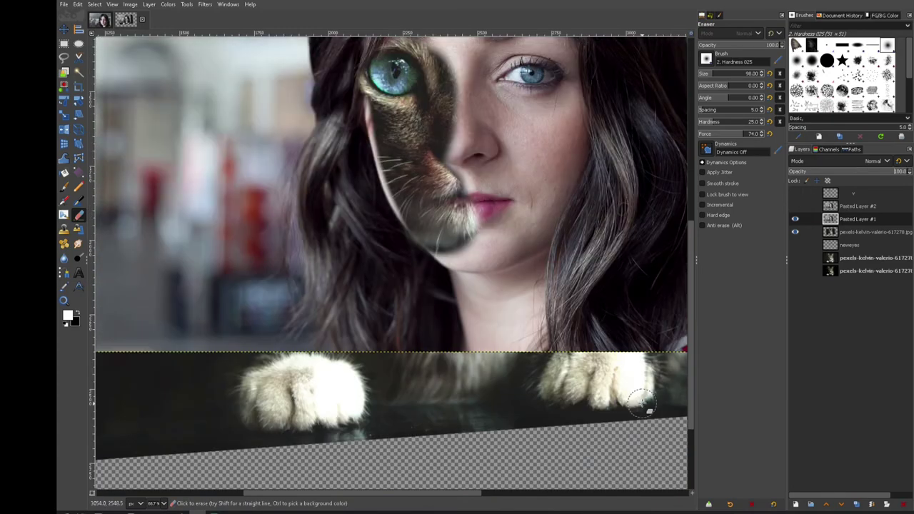
{"action": "scroll", "coordinate": [584, 335], "scroll_direction": "up", "scroll_amount": 2}
{"action": "scroll", "coordinate": [544, 333], "scroll_direction": "down", "scroll_amount": 3}
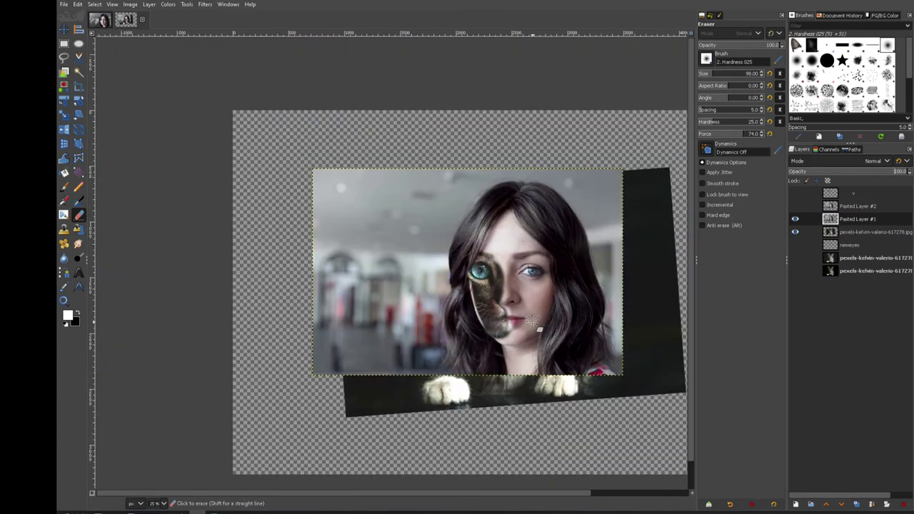
{"action": "scroll", "coordinate": [543, 333], "scroll_direction": "up", "scroll_amount": 3}
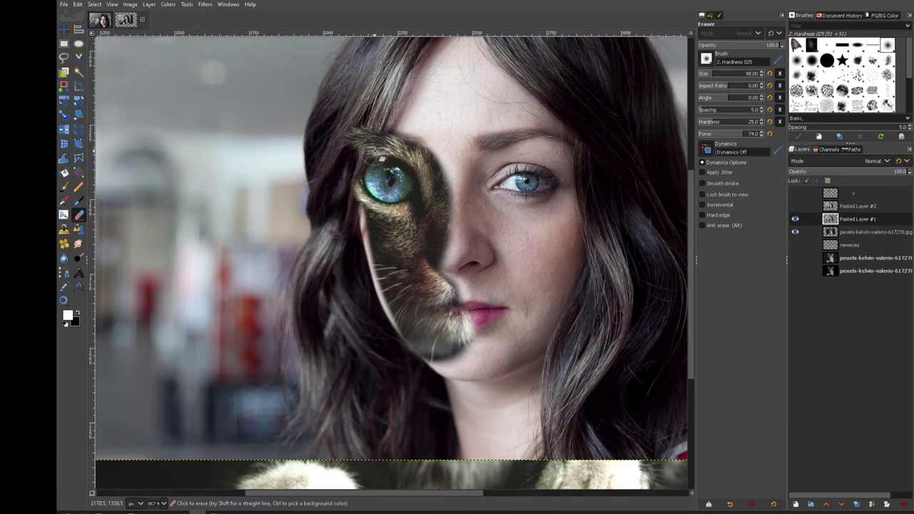
Undo the last temple stroke and erase the forehead above the cat eye, softening the eraser to hardness 12 and opacity 73.1.
{"action": "key", "text": "ctrl+z"}
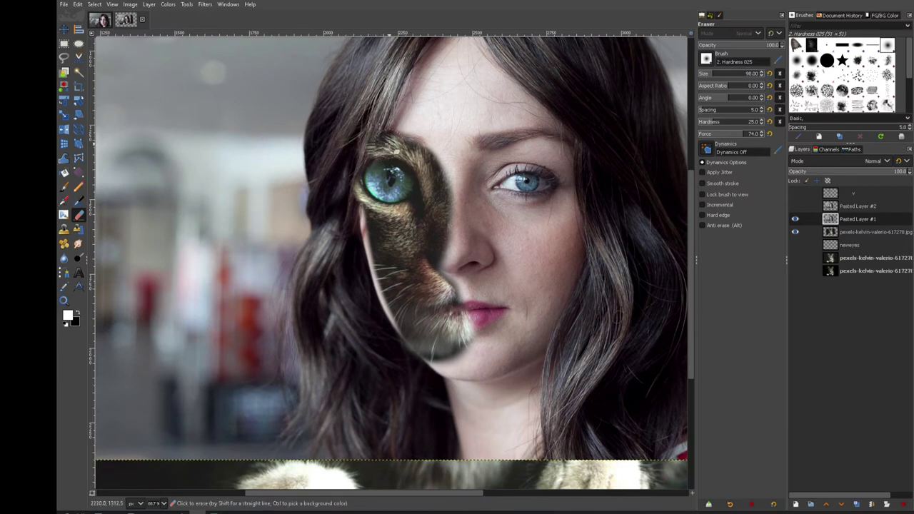
{"action": "mouse_move", "coordinate": [393, 147]}
{"action": "left_mouse_down"}
{"action": "mouse_move", "coordinate": [417, 132]}
{"action": "mouse_move", "coordinate": [429, 156]}
{"action": "mouse_move", "coordinate": [437, 207]}
{"action": "left_mouse_up"}
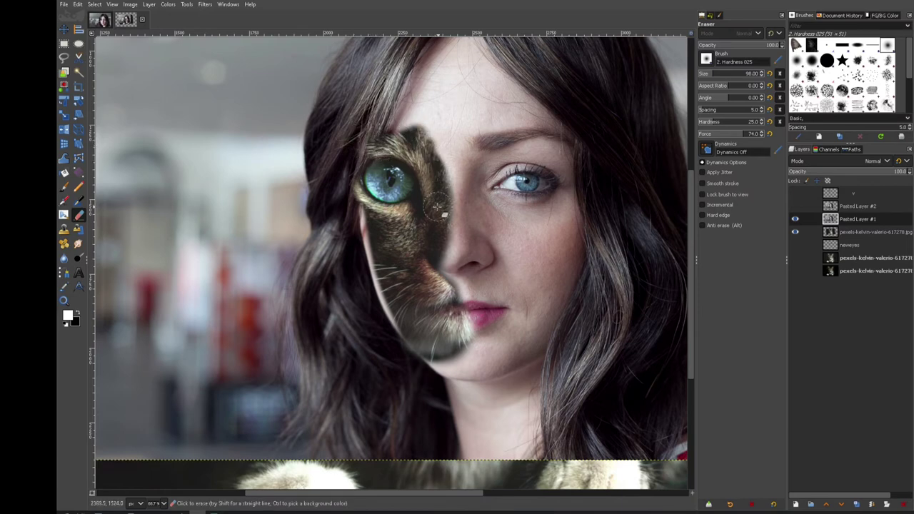
{"action": "mouse_move", "coordinate": [406, 134]}
{"action": "left_mouse_down"}
{"action": "mouse_move", "coordinate": [431, 118]}
{"action": "mouse_move", "coordinate": [429, 144]}
{"action": "left_mouse_up"}
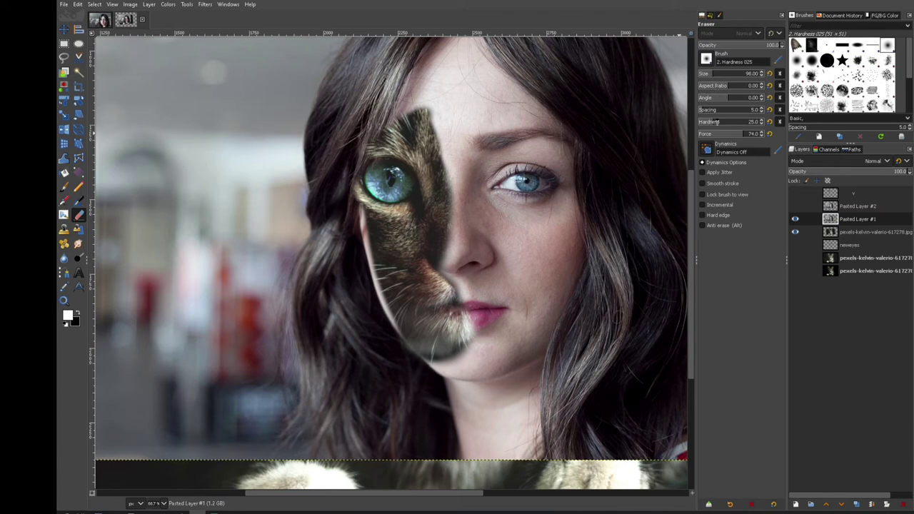
{"action": "left_click", "coordinate": [706, 122]}
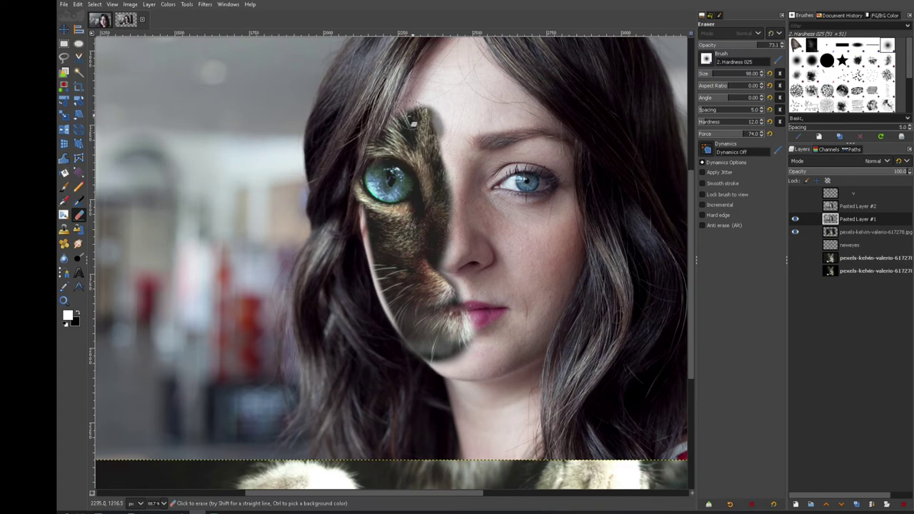
{"action": "mouse_move", "coordinate": [414, 123]}
{"action": "left_mouse_down"}
{"action": "mouse_move", "coordinate": [403, 107]}
{"action": "mouse_move", "coordinate": [440, 114]}
{"action": "mouse_move", "coordinate": [401, 103]}
{"action": "mouse_move", "coordinate": [433, 111]}
{"action": "mouse_move", "coordinate": [437, 140]}
{"action": "mouse_move", "coordinate": [402, 113]}
{"action": "mouse_move", "coordinate": [437, 143]}
{"action": "mouse_move", "coordinate": [437, 175]}
{"action": "left_mouse_up"}
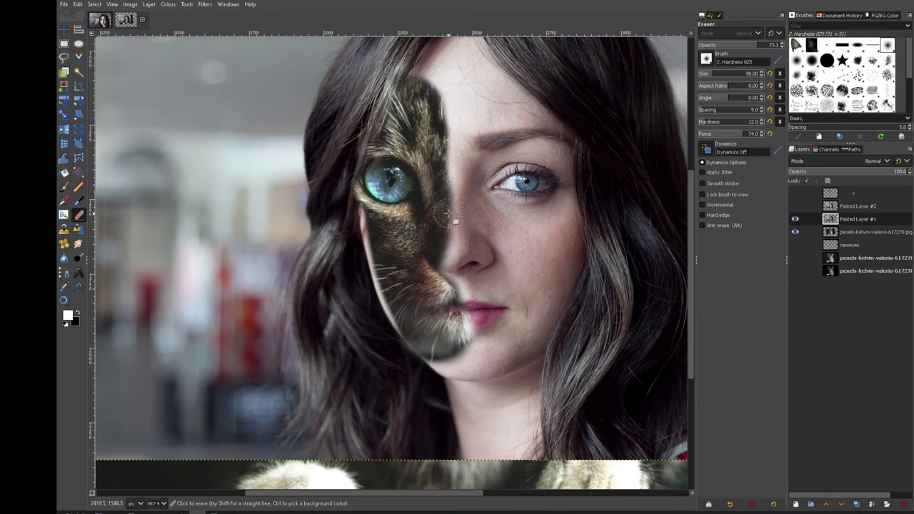
Lower Pasted Layer #1's opacity to 59 and erase the portrait over the cat's image-left ear.
{"action": "scroll", "coordinate": [449, 206], "scroll_direction": "up", "scroll_amount": 6}
{"action": "scroll", "coordinate": [449, 206], "scroll_direction": "down", "scroll_amount": 3}
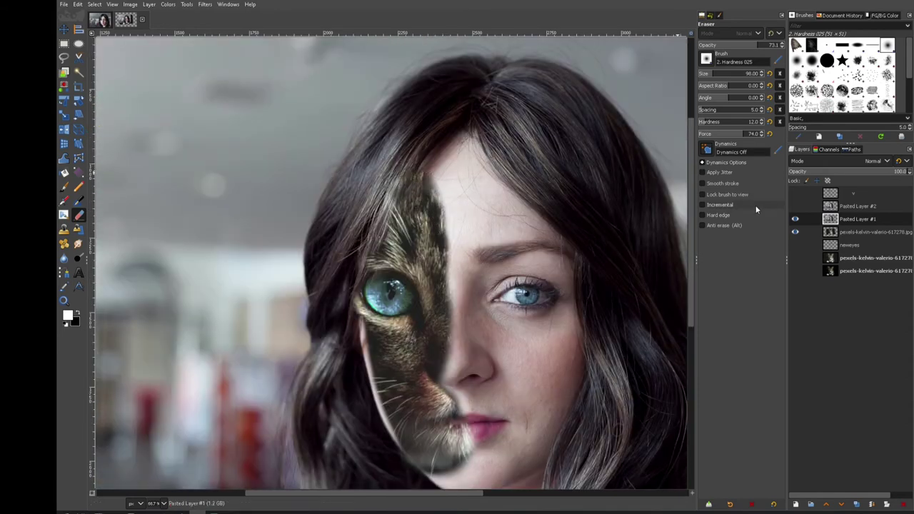
{"action": "left_click_drag", "start_coordinate": [865, 178], "coordinate": [856, 179]}
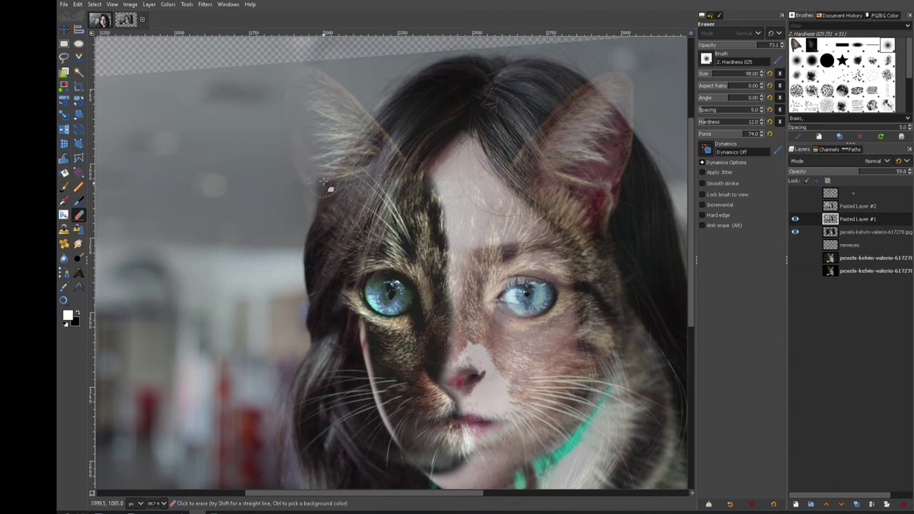
{"action": "mouse_move", "coordinate": [334, 207]}
{"action": "left_mouse_down"}
{"action": "mouse_move", "coordinate": [323, 214]}
{"action": "mouse_move", "coordinate": [318, 139]}
{"action": "mouse_move", "coordinate": [355, 183]}
{"action": "mouse_move", "coordinate": [390, 173]}
{"action": "mouse_move", "coordinate": [378, 141]}
{"action": "mouse_move", "coordinate": [387, 162]}
{"action": "mouse_move", "coordinate": [355, 171]}
{"action": "mouse_move", "coordinate": [363, 162]}
{"action": "mouse_move", "coordinate": [330, 205]}
{"action": "mouse_move", "coordinate": [315, 192]}
{"action": "mouse_move", "coordinate": [305, 162]}
{"action": "mouse_move", "coordinate": [316, 91]}
{"action": "mouse_move", "coordinate": [386, 159]}
{"action": "mouse_move", "coordinate": [365, 117]}
{"action": "mouse_move", "coordinate": [314, 94]}
{"action": "left_mouse_up"}
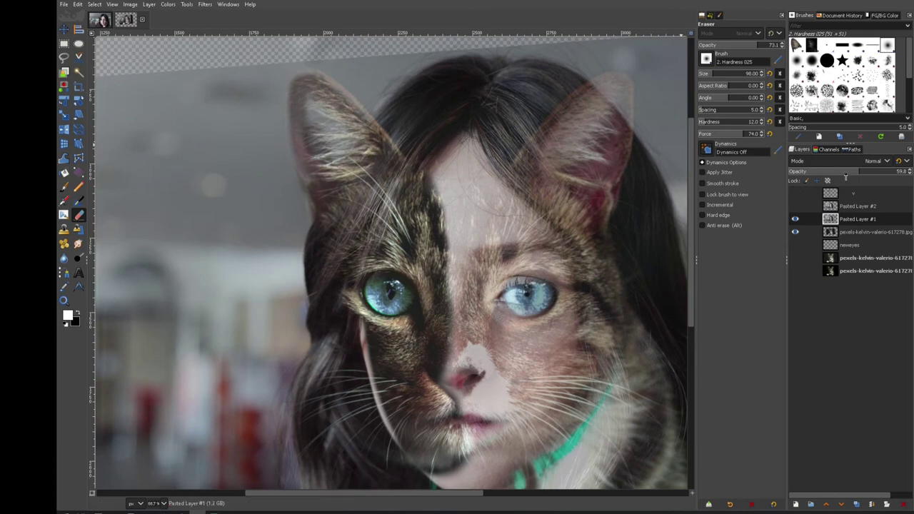
Raise Pasted Layer #1's opacity to 95.9 and erase the remaining haze over the cat ear, undoing the last stroke at its tip.
{"action": "left_click_drag", "start_coordinate": [857, 174], "coordinate": [902, 174]}
{"action": "mouse_move", "coordinate": [383, 164]}
{"action": "left_mouse_down"}
{"action": "mouse_move", "coordinate": [318, 110]}
{"action": "mouse_move", "coordinate": [358, 152]}
{"action": "mouse_move", "coordinate": [312, 102]}
{"action": "mouse_move", "coordinate": [349, 181]}
{"action": "left_mouse_up"}
{"action": "mouse_move", "coordinate": [324, 112]}
{"action": "left_mouse_down"}
{"action": "mouse_move", "coordinate": [303, 95]}
{"action": "mouse_move", "coordinate": [321, 191]}
{"action": "mouse_move", "coordinate": [319, 166]}
{"action": "left_mouse_up"}
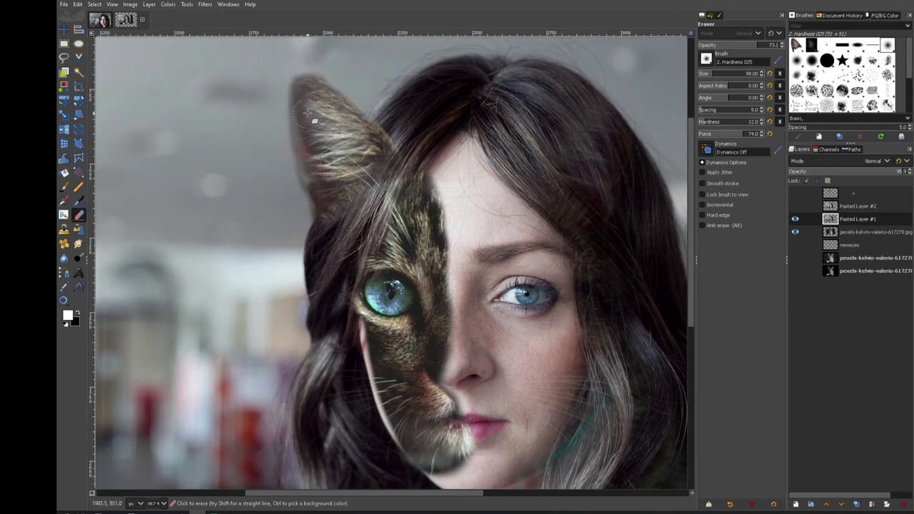
{"action": "mouse_move", "coordinate": [300, 116]}
{"action": "left_mouse_down"}
{"action": "mouse_move", "coordinate": [303, 160]}
{"action": "mouse_move", "coordinate": [325, 213]}
{"action": "left_mouse_up"}
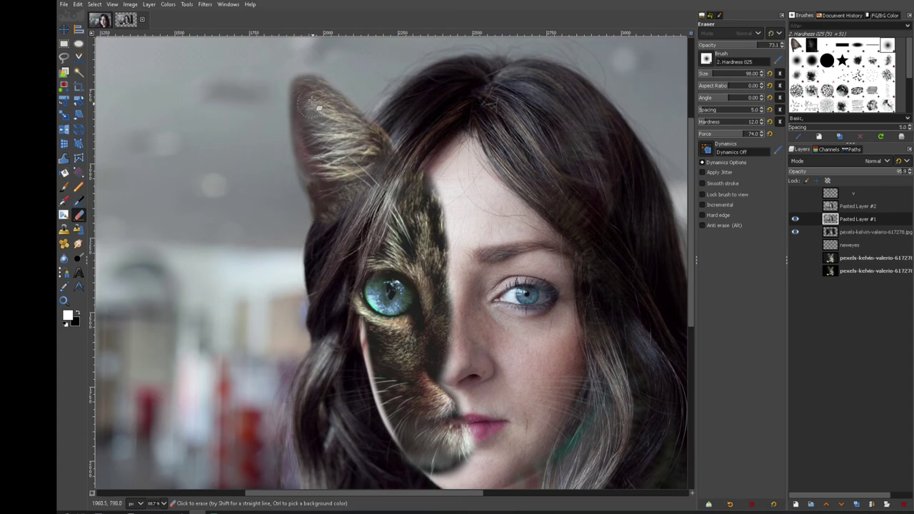
{"action": "mouse_move", "coordinate": [319, 107]}
{"action": "left_mouse_down"}
{"action": "mouse_move", "coordinate": [330, 92]}
{"action": "mouse_move", "coordinate": [368, 146]}
{"action": "left_mouse_up"}
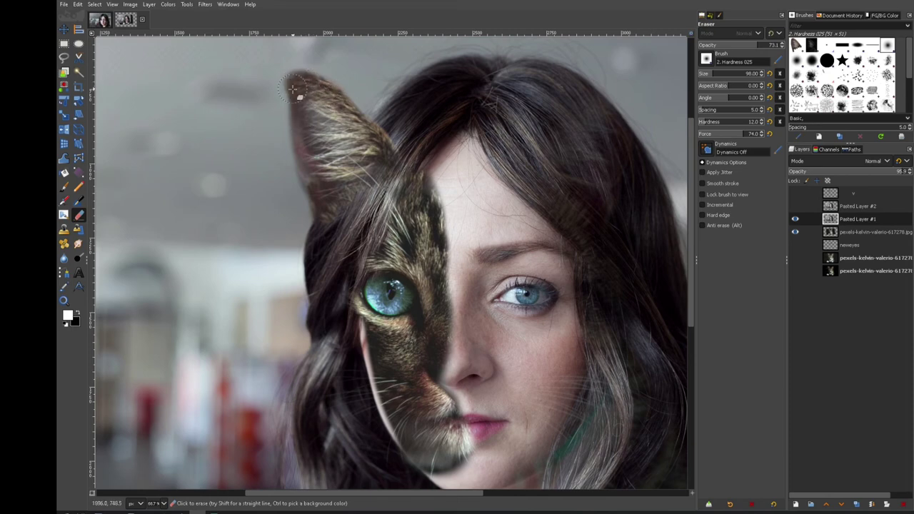
{"action": "mouse_move", "coordinate": [314, 78]}
{"action": "left_mouse_down"}
{"action": "mouse_move", "coordinate": [330, 94]}
{"action": "mouse_move", "coordinate": [302, 72]}
{"action": "mouse_move", "coordinate": [300, 105]}
{"action": "left_mouse_up"}
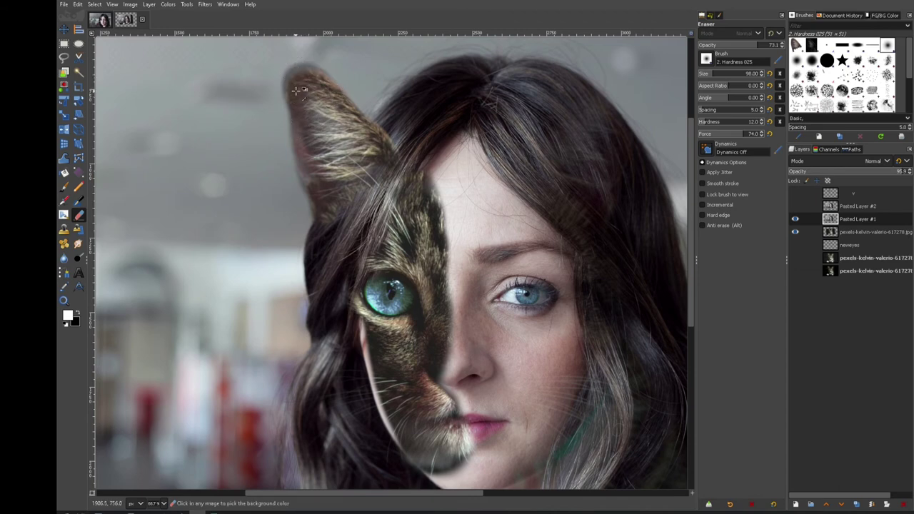
{"action": "key", "text": "ctrl+z"}
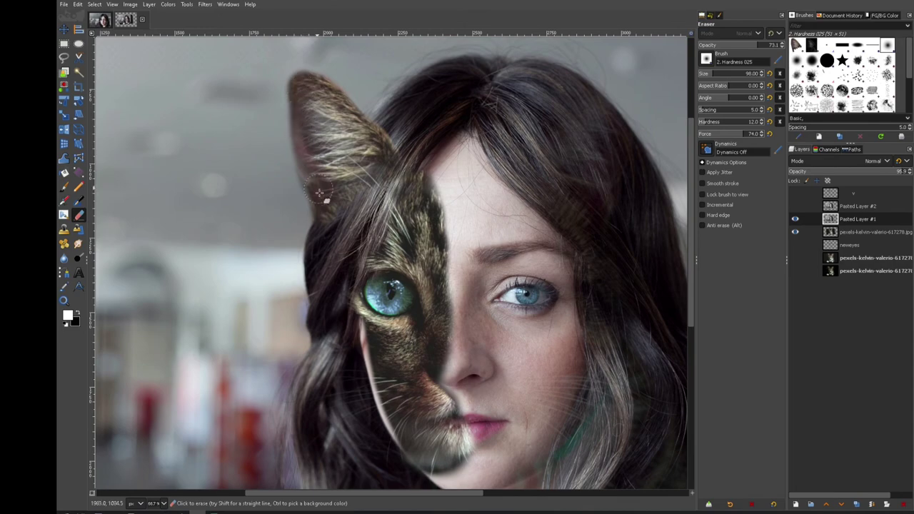
Erase the portrait over the woman's lips, chin and image-left jaw edge to reveal the cat's white muzzle and cheek.
{"action": "scroll", "coordinate": [504, 286], "scroll_direction": "down", "scroll_amount": 10, "text": "ctrl"}
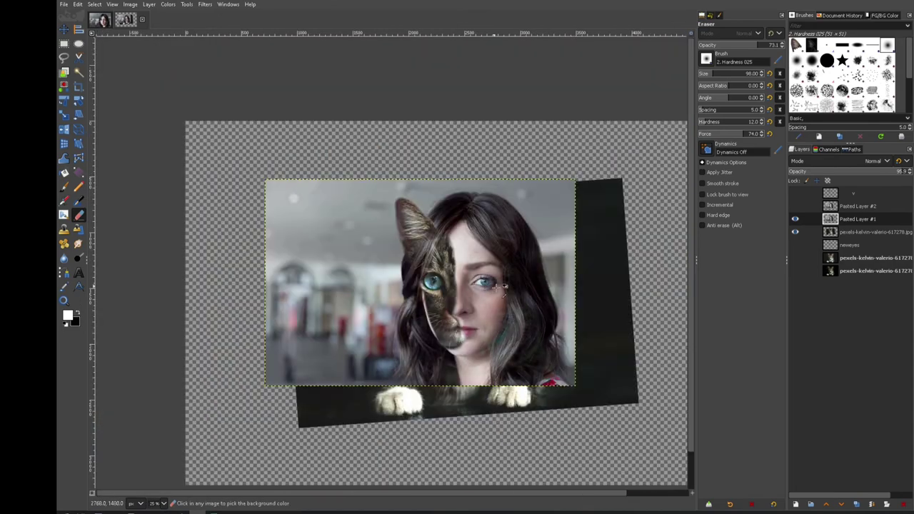
{"action": "scroll", "coordinate": [554, 324], "scroll_direction": "up", "scroll_amount": 1, "text": "ctrl"}
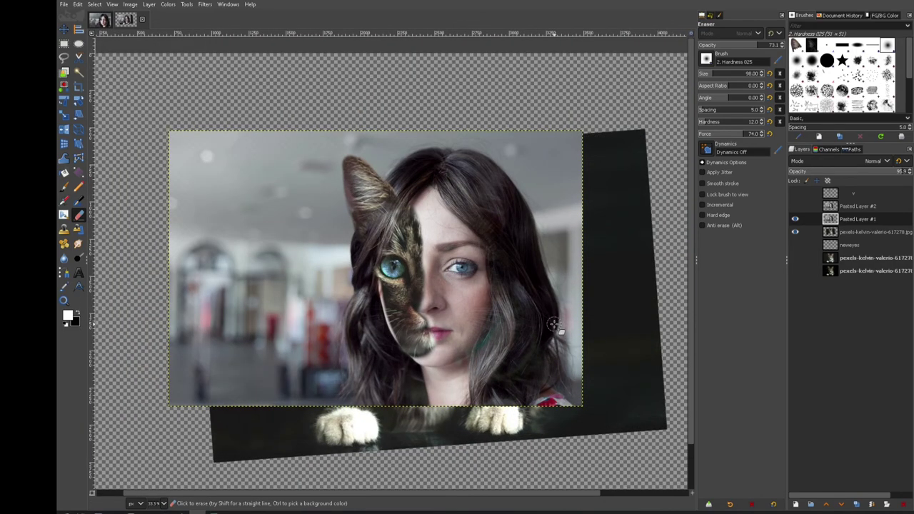
{"action": "scroll", "coordinate": [504, 332], "scroll_direction": "up", "scroll_amount": 1, "text": "ctrl"}
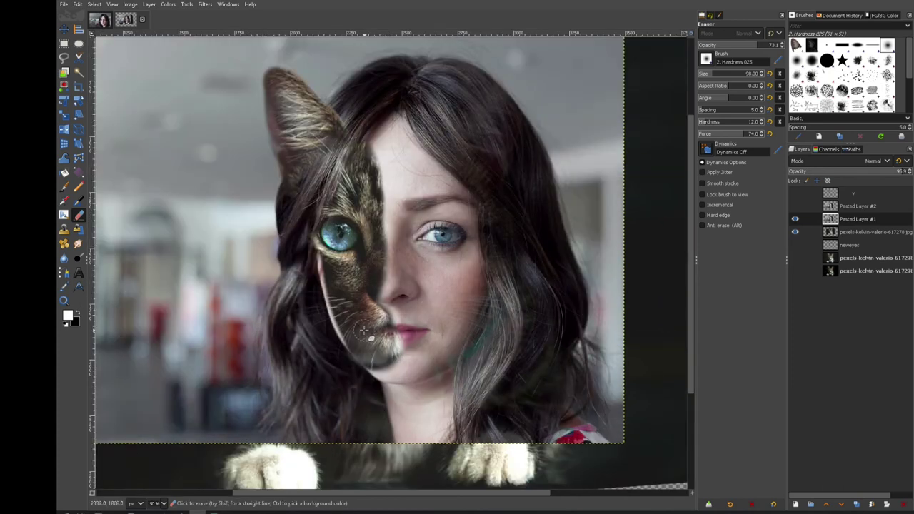
{"action": "mouse_move", "coordinate": [391, 330]}
{"action": "left_mouse_down"}
{"action": "mouse_move", "coordinate": [414, 339]}
{"action": "mouse_move", "coordinate": [410, 348]}
{"action": "mouse_move", "coordinate": [396, 321]}
{"action": "mouse_move", "coordinate": [425, 333]}
{"action": "left_mouse_up"}
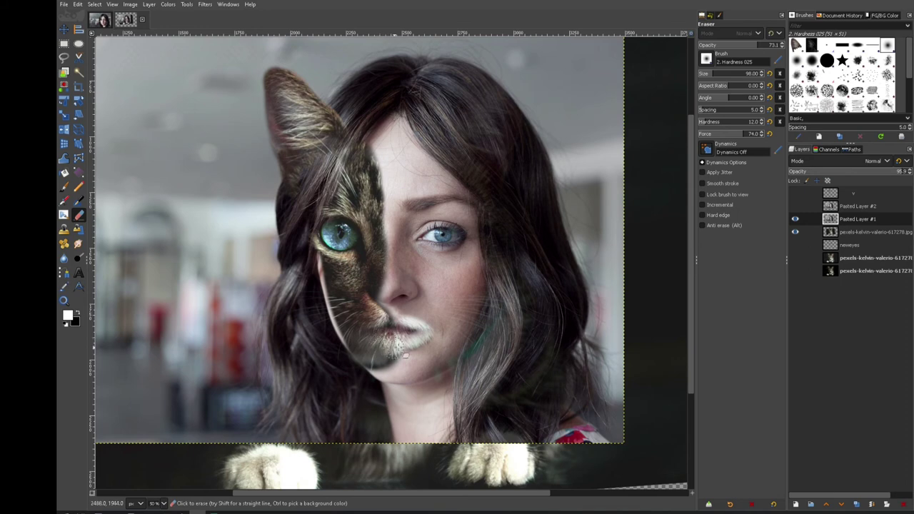
{"action": "mouse_move", "coordinate": [413, 347]}
{"action": "left_mouse_down"}
{"action": "mouse_move", "coordinate": [401, 353]}
{"action": "mouse_move", "coordinate": [435, 355]}
{"action": "mouse_move", "coordinate": [382, 357]}
{"action": "mouse_move", "coordinate": [409, 357]}
{"action": "mouse_move", "coordinate": [396, 354]}
{"action": "left_mouse_up"}
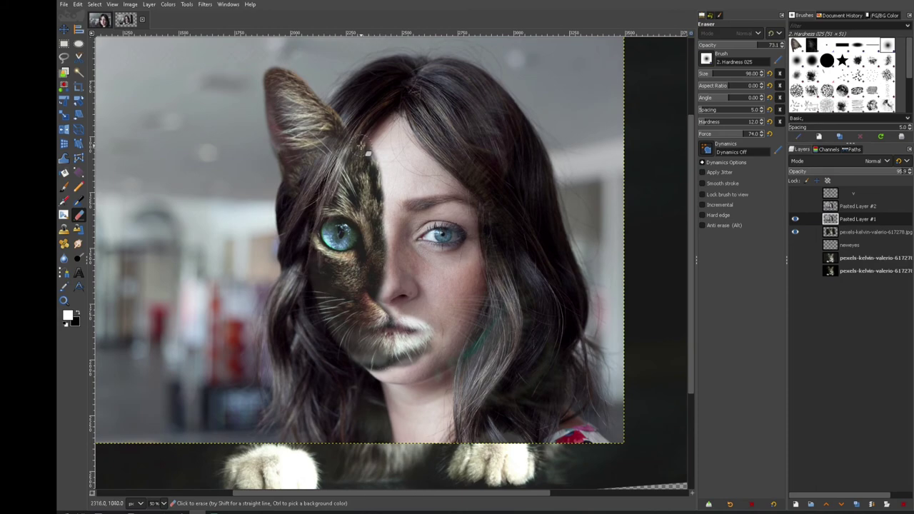
Compare the composite with the cat photo beneath by toggling Pasted Layer #1's visibility repeatedly.
{"action": "scroll", "coordinate": [372, 330], "scroll_direction": "down", "scroll_amount": 1}
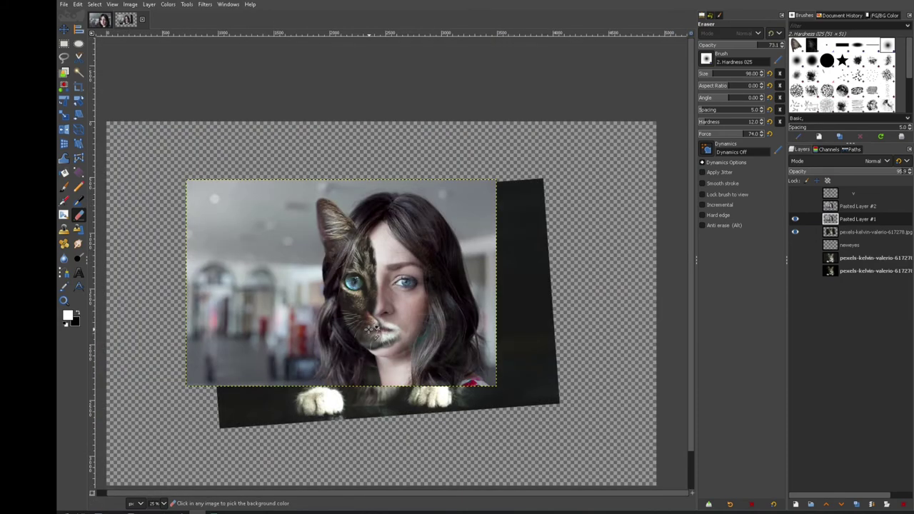
{"action": "scroll", "coordinate": [370, 327], "scroll_direction": "up", "scroll_amount": 2}
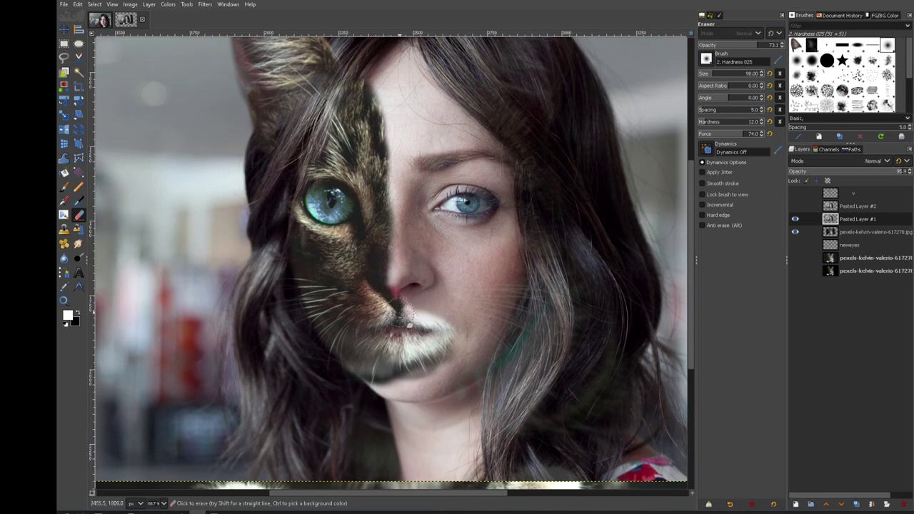
{"action": "left_click", "coordinate": [794, 219]}
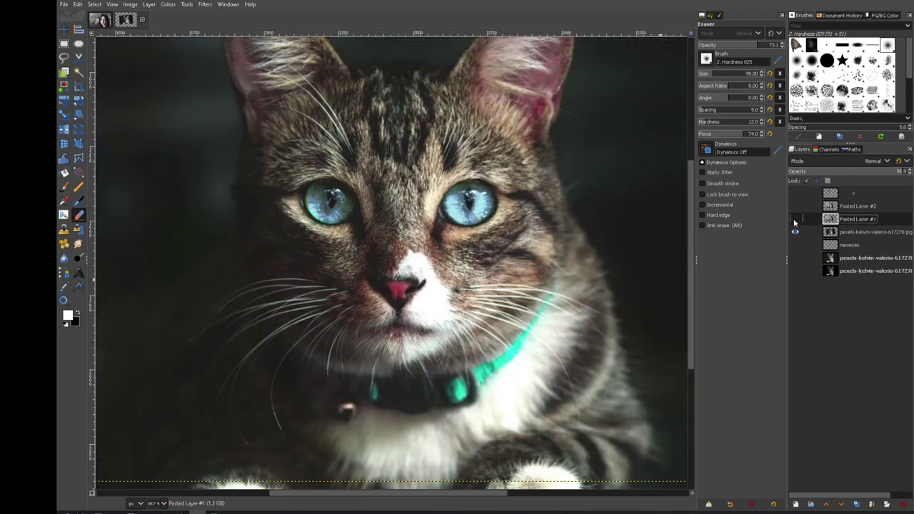
{"action": "left_click", "coordinate": [793, 220]}
{"action": "left_click", "coordinate": [794, 220]}
{"action": "left_click", "coordinate": [794, 219]}
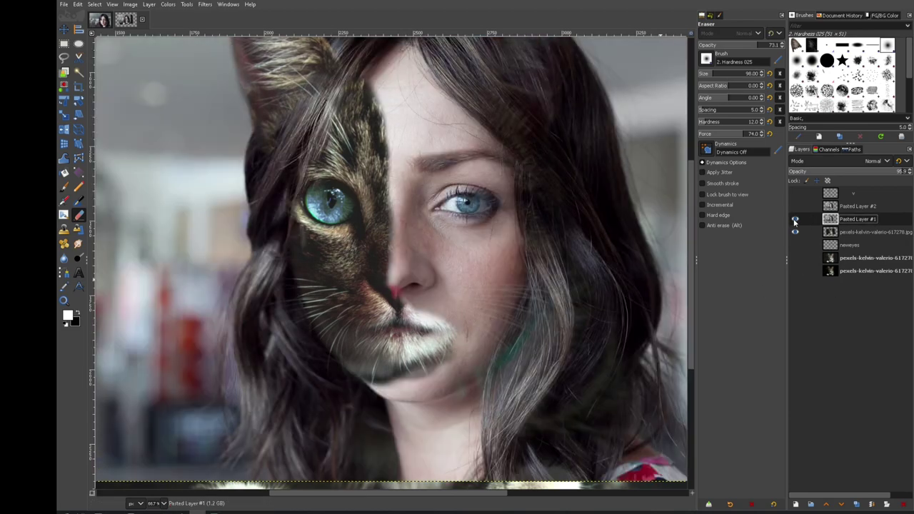
{"action": "left_click", "coordinate": [794, 219]}
{"action": "left_click", "coordinate": [794, 219]}
{"action": "left_click", "coordinate": [794, 219], "text": "shift"}
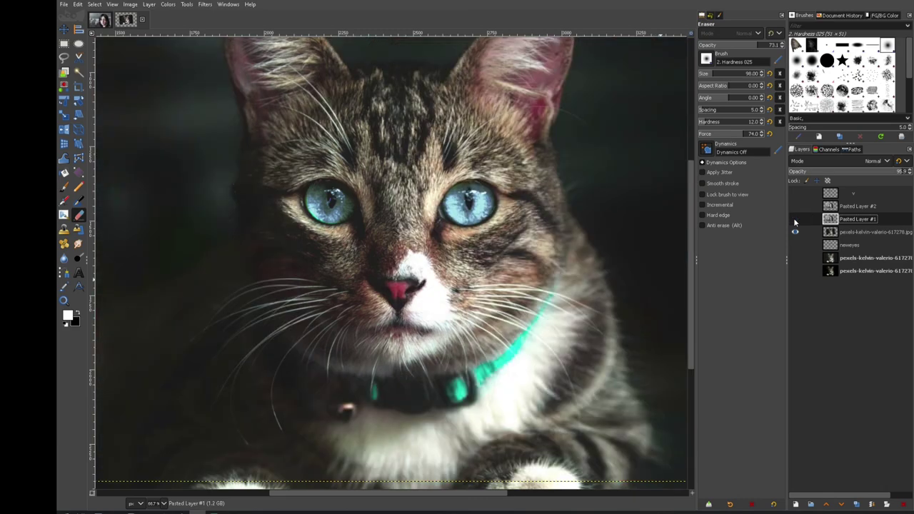
{"action": "left_click", "coordinate": [795, 219], "text": "shift"}
{"action": "left_click", "coordinate": [794, 219], "text": "shift"}
{"action": "left_click", "coordinate": [795, 219], "text": "shift"}
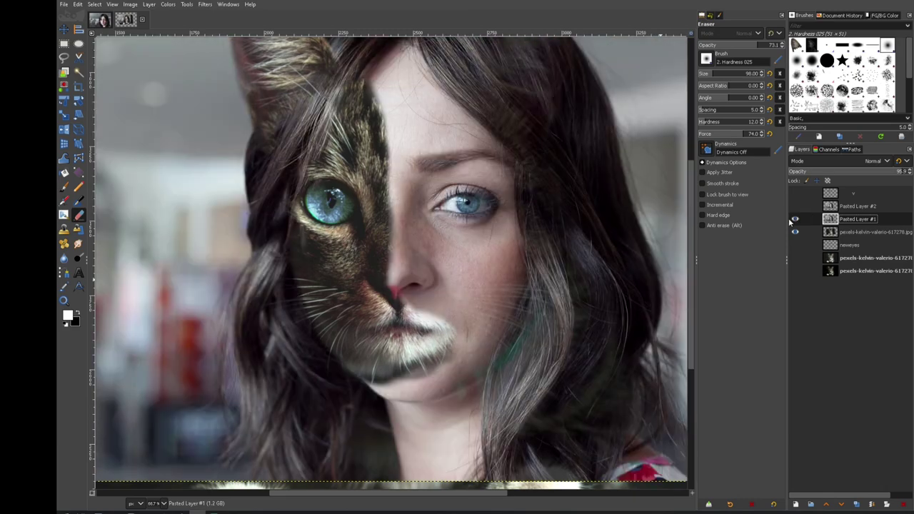
Erase the image-left half of the woman's neck below the chin to reveal the cat's collar and white chest.
{"action": "key", "text": "minus"}
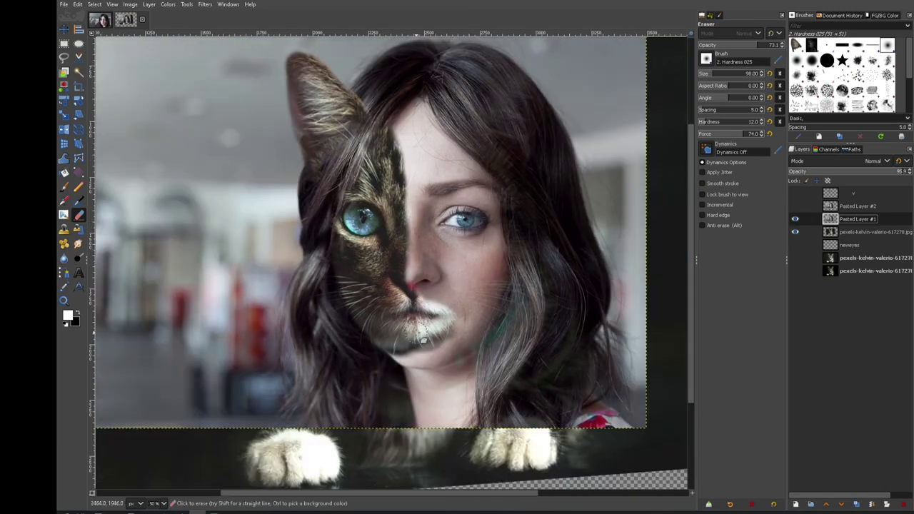
{"action": "mouse_move", "coordinate": [417, 347]}
{"action": "left_mouse_down"}
{"action": "mouse_move", "coordinate": [387, 347]}
{"action": "mouse_move", "coordinate": [411, 370]}
{"action": "mouse_move", "coordinate": [454, 354]}
{"action": "mouse_move", "coordinate": [447, 348]}
{"action": "mouse_move", "coordinate": [398, 364]}
{"action": "mouse_move", "coordinate": [454, 385]}
{"action": "mouse_move", "coordinate": [394, 395]}
{"action": "mouse_move", "coordinate": [389, 369]}
{"action": "mouse_move", "coordinate": [413, 427]}
{"action": "mouse_move", "coordinate": [398, 375]}
{"action": "mouse_move", "coordinate": [382, 429]}
{"action": "mouse_move", "coordinate": [400, 407]}
{"action": "mouse_move", "coordinate": [407, 437]}
{"action": "mouse_move", "coordinate": [409, 384]}
{"action": "mouse_move", "coordinate": [419, 421]}
{"action": "mouse_move", "coordinate": [406, 375]}
{"action": "mouse_move", "coordinate": [420, 423]}
{"action": "left_mouse_up"}
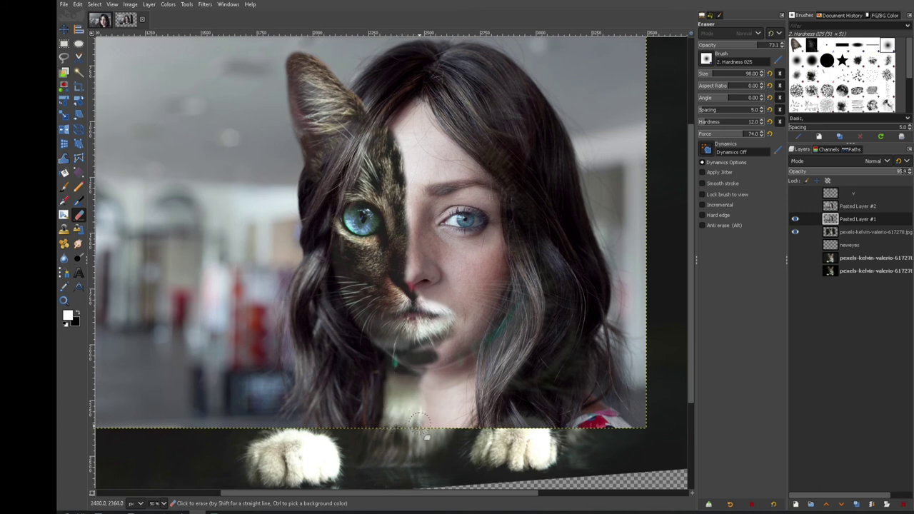
{"action": "mouse_move", "coordinate": [419, 390]}
{"action": "left_mouse_down"}
{"action": "mouse_move", "coordinate": [421, 438]}
{"action": "mouse_move", "coordinate": [436, 315]}
{"action": "mouse_move", "coordinate": [424, 404]}
{"action": "left_mouse_up"}
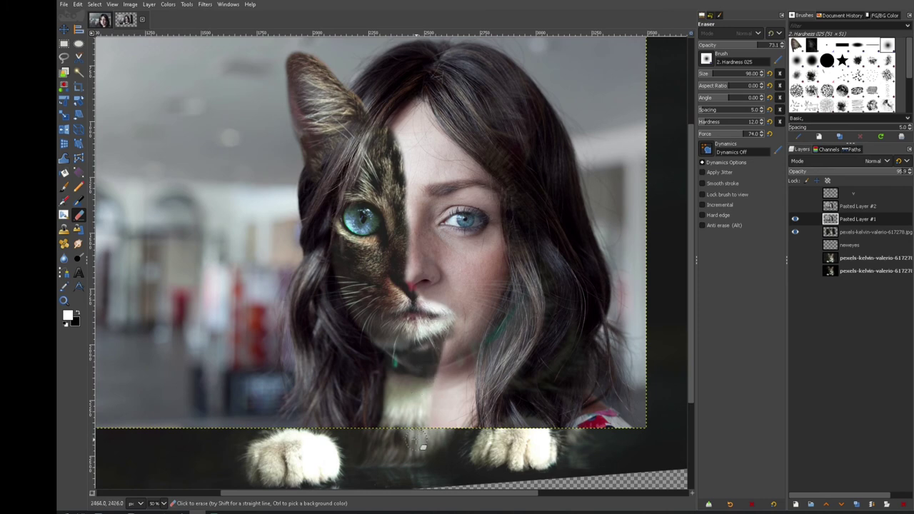
Erase the portrait along the cat's green collar up to the hair edge, undoing the strokes that run into the hair.
{"action": "mouse_move", "coordinate": [433, 366]}
{"action": "left_mouse_down"}
{"action": "mouse_move", "coordinate": [459, 366]}
{"action": "mouse_move", "coordinate": [433, 374]}
{"action": "mouse_move", "coordinate": [436, 424]}
{"action": "mouse_move", "coordinate": [453, 383]}
{"action": "mouse_move", "coordinate": [450, 427]}
{"action": "mouse_move", "coordinate": [416, 357]}
{"action": "mouse_move", "coordinate": [400, 361]}
{"action": "mouse_move", "coordinate": [464, 364]}
{"action": "mouse_move", "coordinate": [501, 346]}
{"action": "left_mouse_up"}
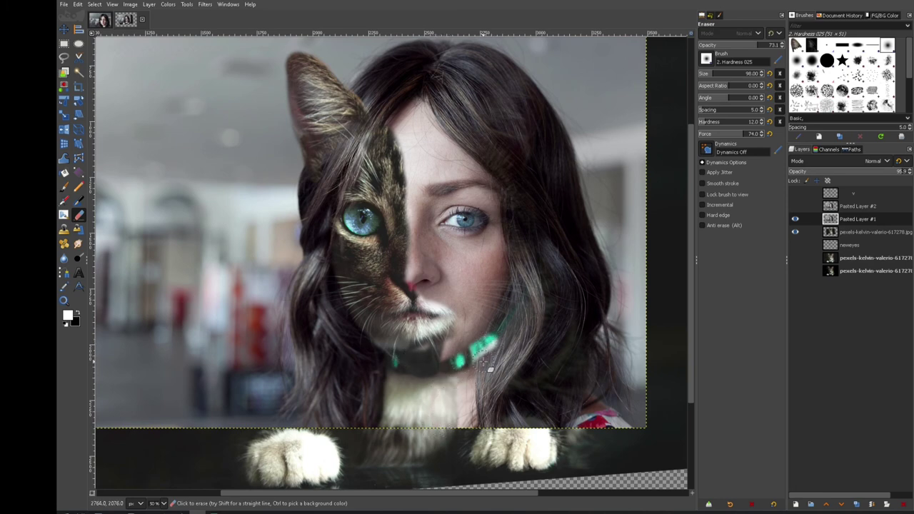
{"action": "key", "text": "ctrl+z"}
{"action": "scroll", "coordinate": [486, 362], "scroll_direction": "up", "scroll_amount": 3}
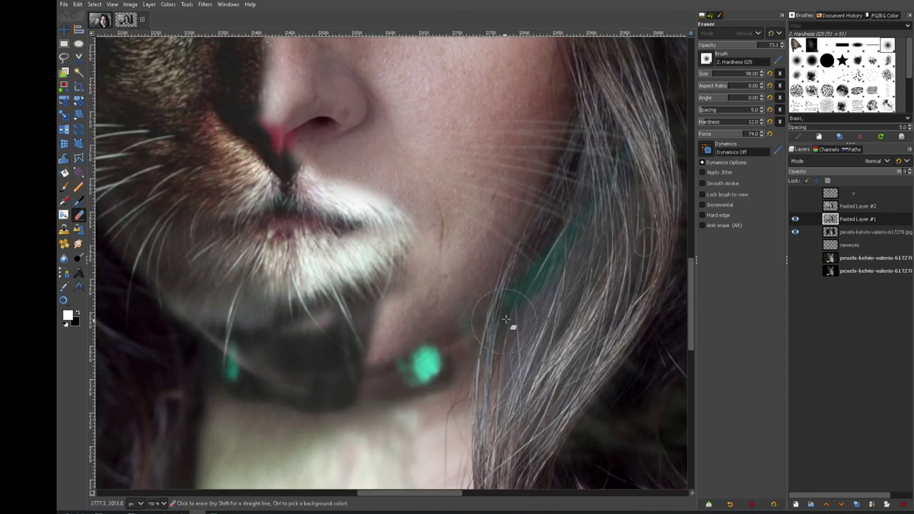
{"action": "mouse_move", "coordinate": [475, 361]}
{"action": "left_mouse_down"}
{"action": "mouse_move", "coordinate": [413, 374]}
{"action": "mouse_move", "coordinate": [461, 370]}
{"action": "left_mouse_up"}
{"action": "key", "text": "ctrl"}
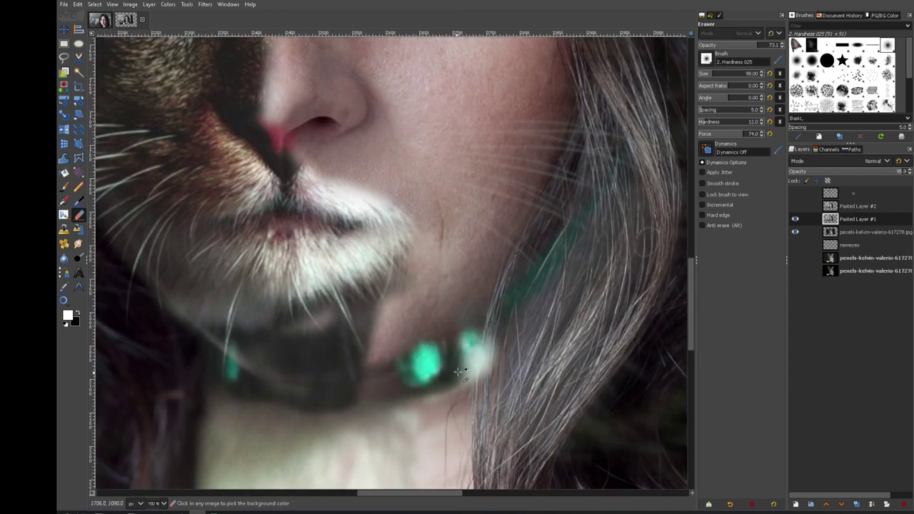
{"action": "key", "text": "ctrl+z"}
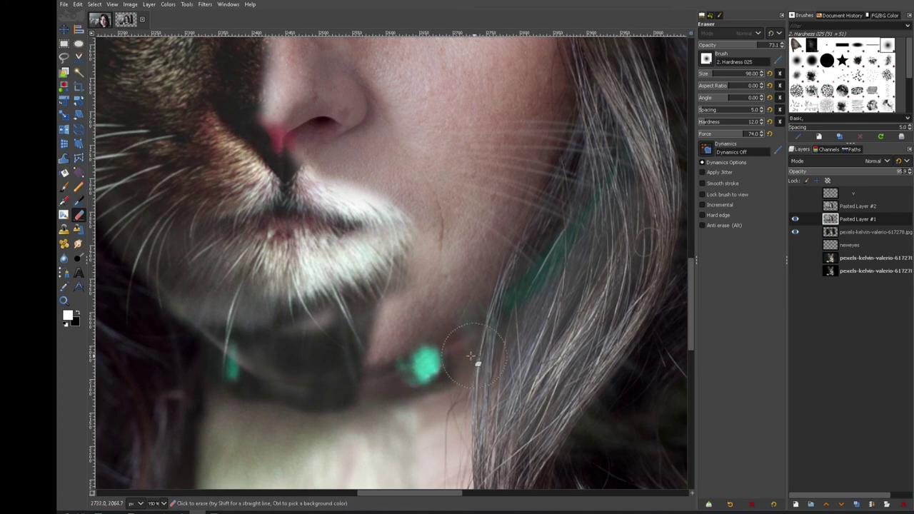
{"action": "mouse_move", "coordinate": [454, 362]}
{"action": "left_mouse_down"}
{"action": "mouse_move", "coordinate": [397, 376]}
{"action": "mouse_move", "coordinate": [453, 353]}
{"action": "mouse_move", "coordinate": [338, 370]}
{"action": "mouse_move", "coordinate": [361, 380]}
{"action": "mouse_move", "coordinate": [404, 371]}
{"action": "mouse_move", "coordinate": [462, 341]}
{"action": "mouse_move", "coordinate": [366, 372]}
{"action": "mouse_move", "coordinate": [342, 348]}
{"action": "left_mouse_up"}
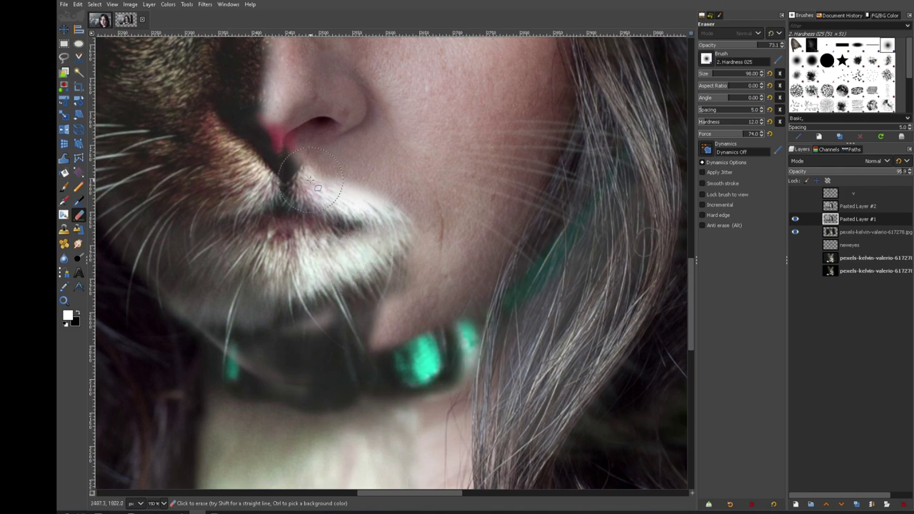
Erase the skin between the nose and upper lip to reveal more white muzzle fur, and check the whole composite.
{"action": "mouse_move", "coordinate": [335, 192]}
{"action": "left_mouse_down"}
{"action": "mouse_move", "coordinate": [355, 210]}
{"action": "mouse_move", "coordinate": [311, 169]}
{"action": "left_mouse_up"}
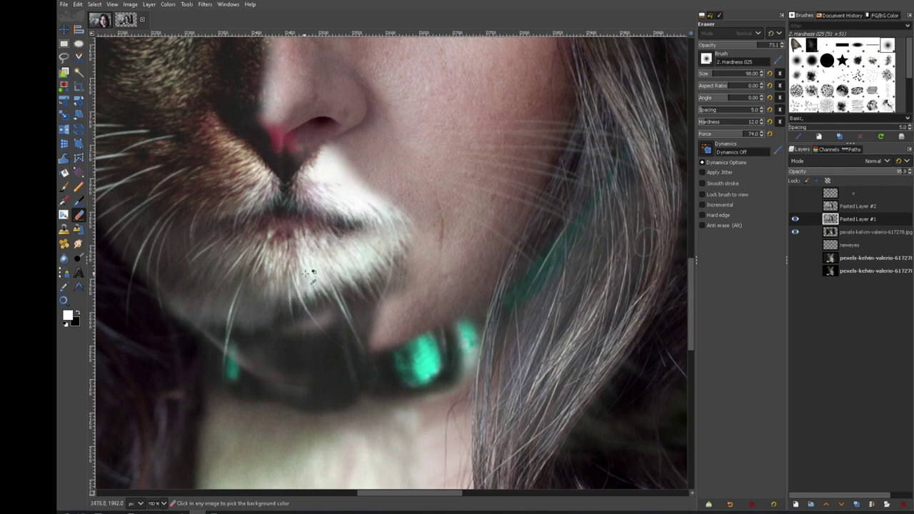
{"action": "scroll", "coordinate": [362, 322], "scroll_direction": "down", "scroll_amount": 2}
{"action": "scroll", "coordinate": [364, 321], "scroll_direction": "down", "scroll_amount": 2, "text": "ctrl"}
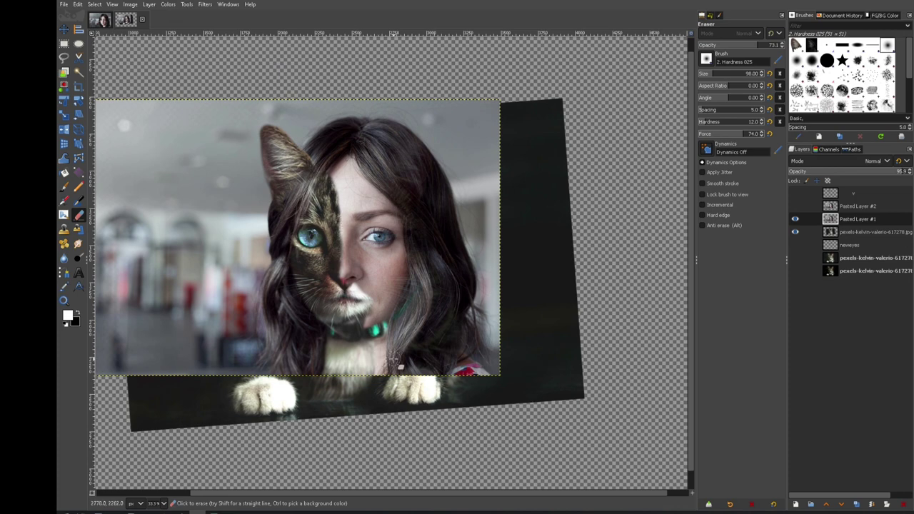
{"action": "left_click_drag", "start_coordinate": [364, 493], "coordinate": [291, 493]}
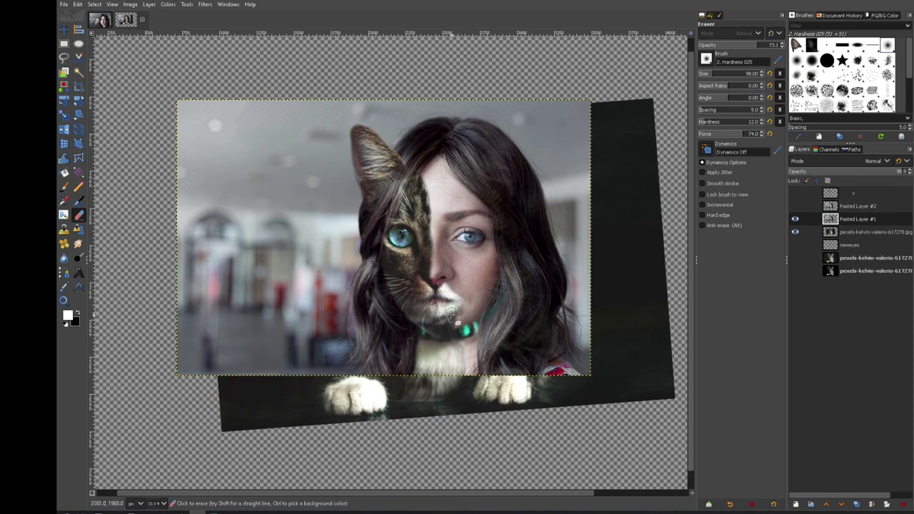